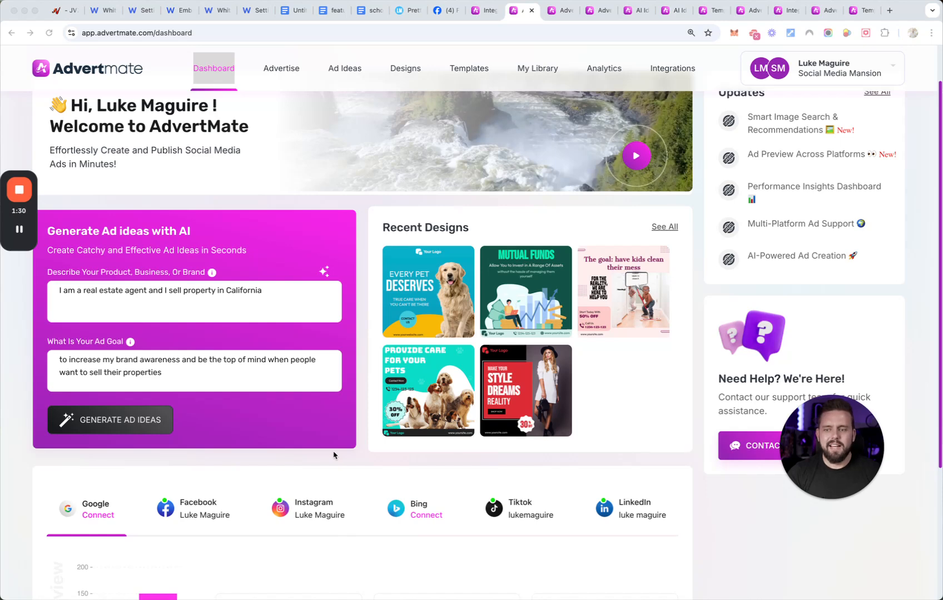
- Check the ad account integrations and generate AI ad ideas from the California real estate agent brief on the dashboard
click(481, 10)
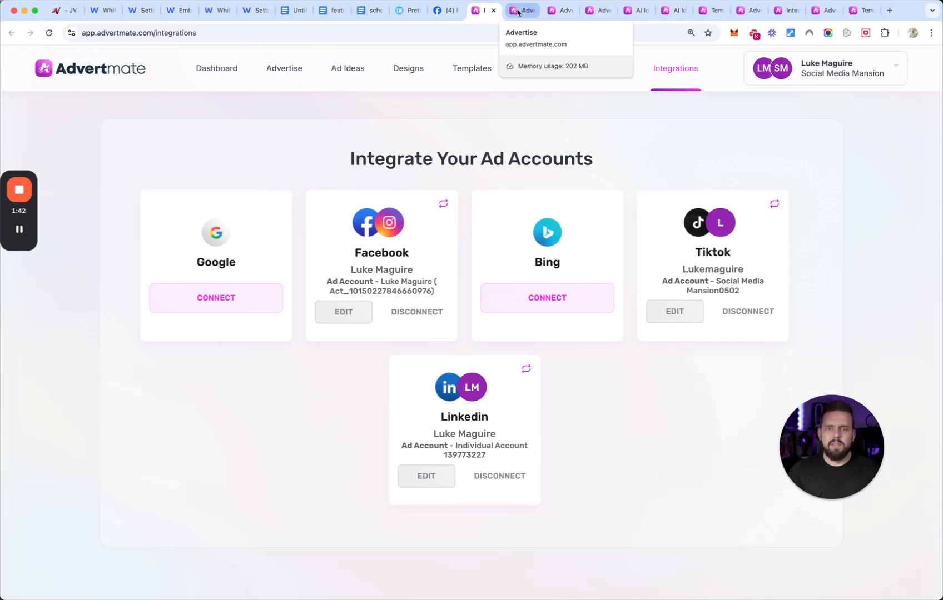
click(518, 13)
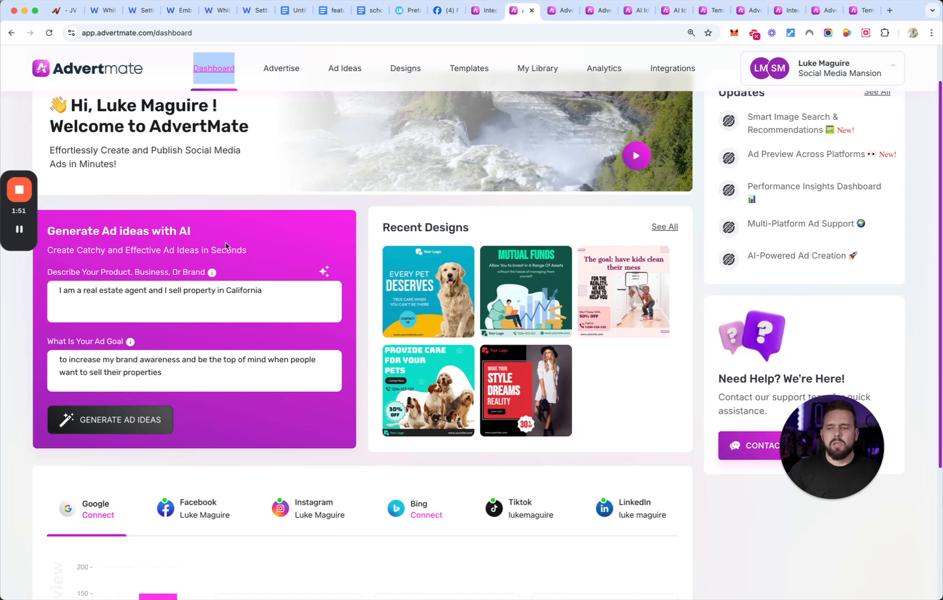
click(81, 308)
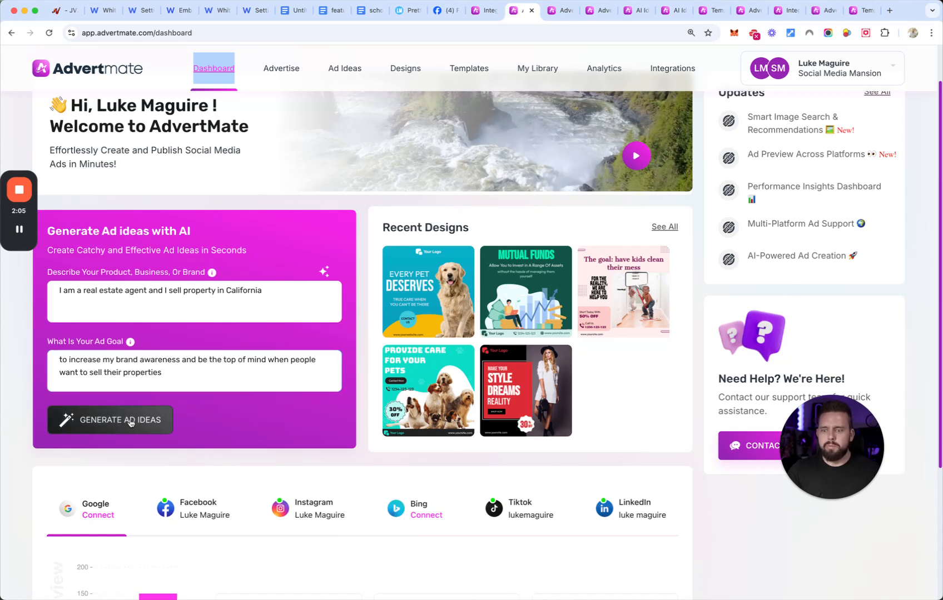
click(129, 422)
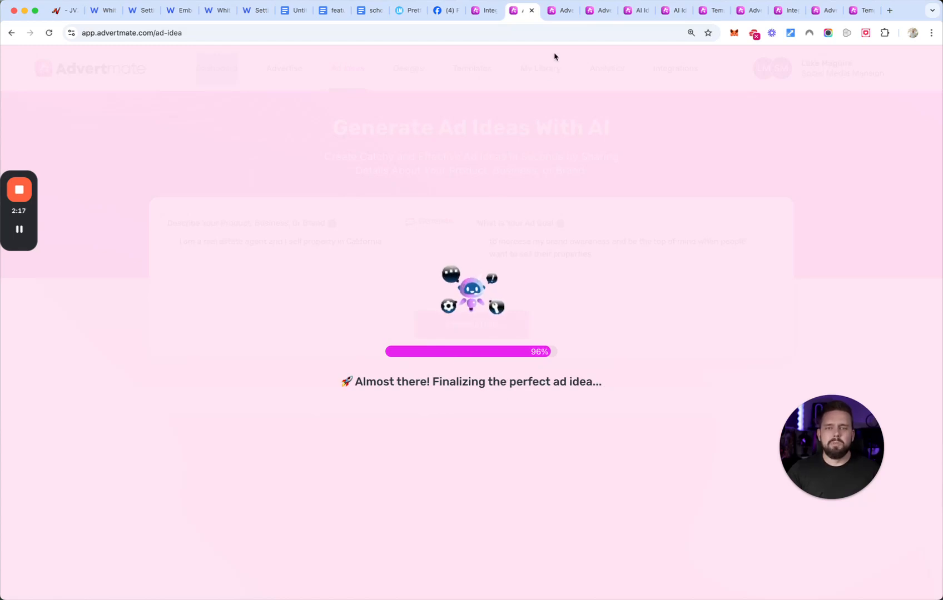
- Generate AI ad ideas from the 'Stream-Fit' fitness supplement brief and from the ebook brief for parents of teenagers
click(560, 11)
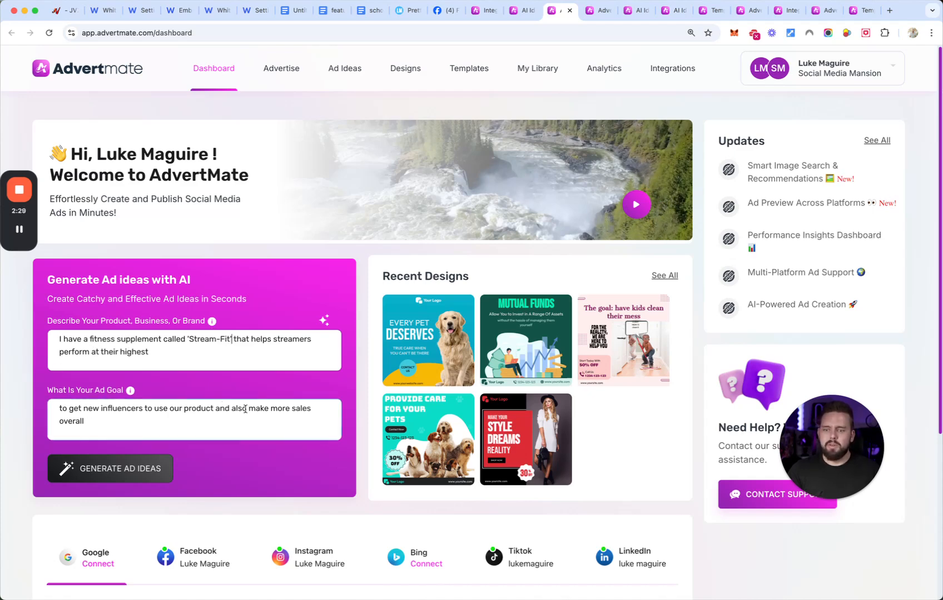
click(134, 469)
click(600, 10)
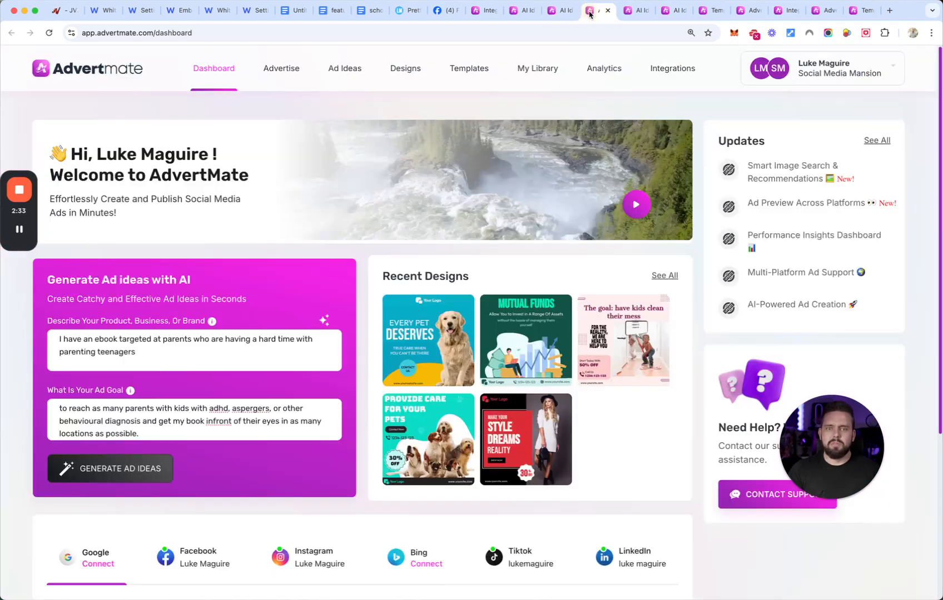
click(59, 350)
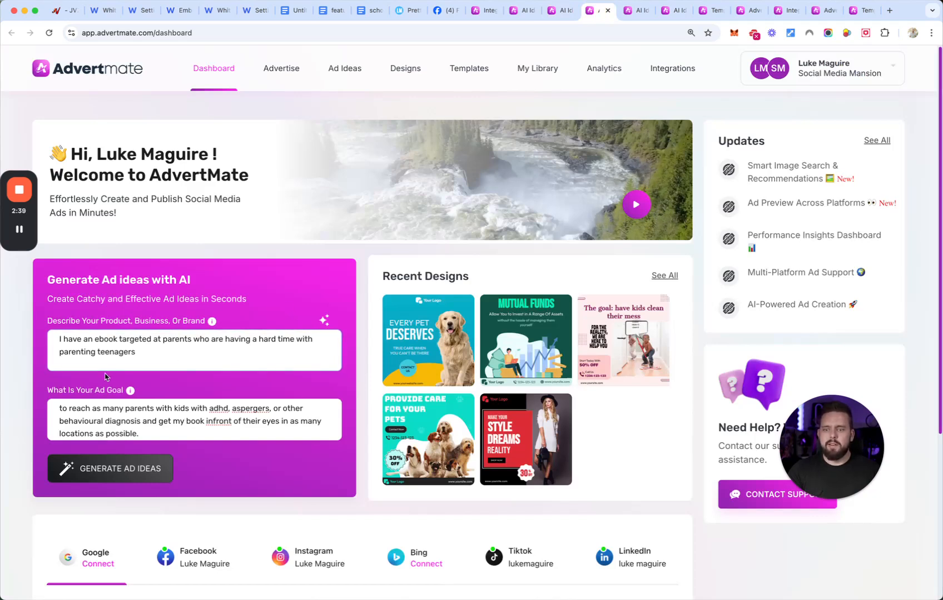
click(66, 404)
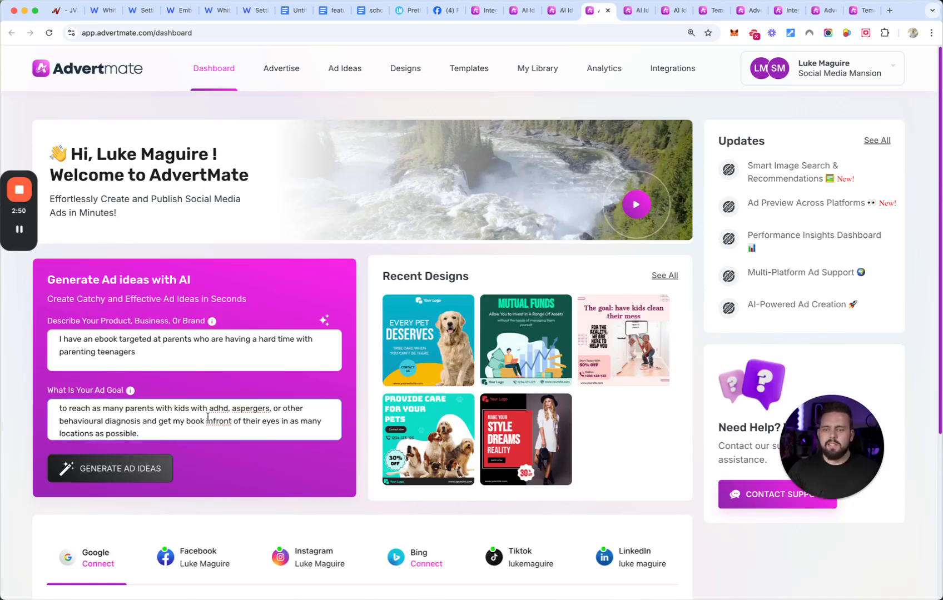
click(137, 468)
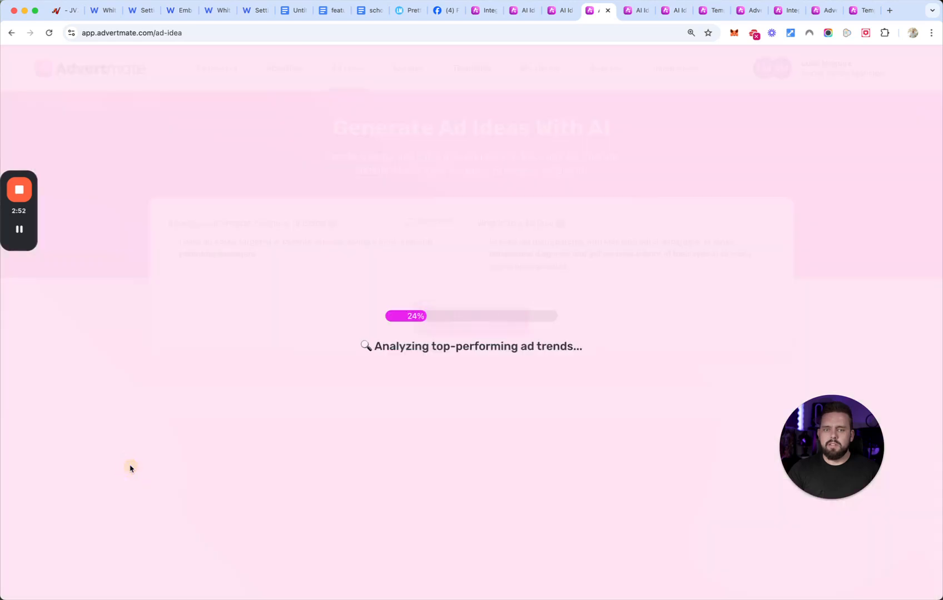
- Inspect the Ad Ideas page, its website-URL or short-description generator, and the list of previously generated ad ideas
click(633, 11)
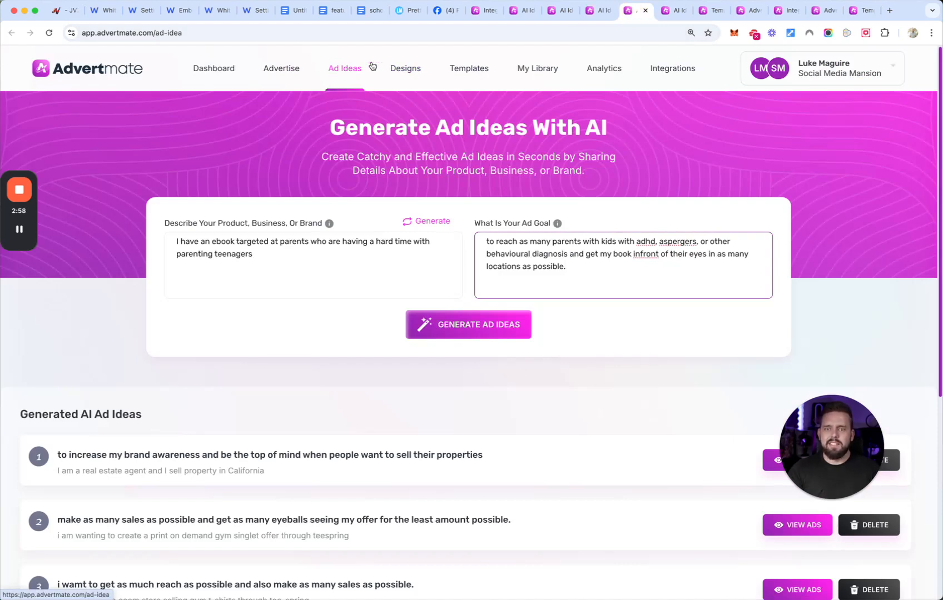
click(201, 241)
click(279, 254)
click(429, 222)
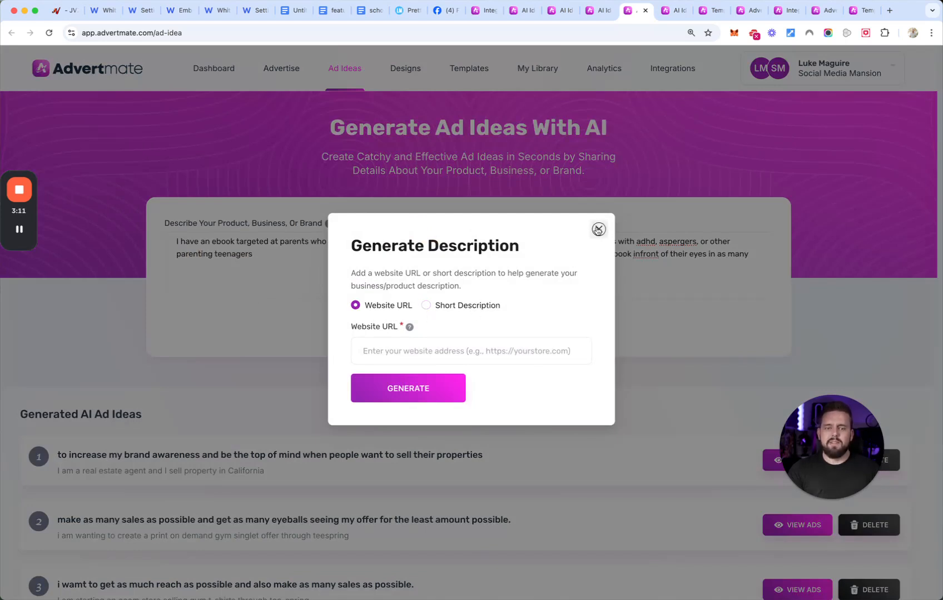
click(599, 230)
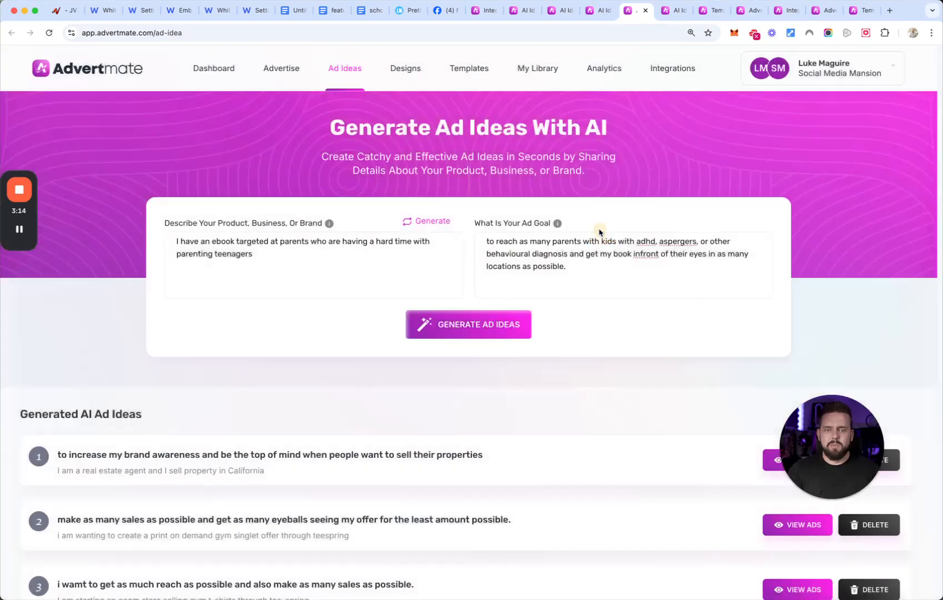
scroll(416, 377, down, 4)
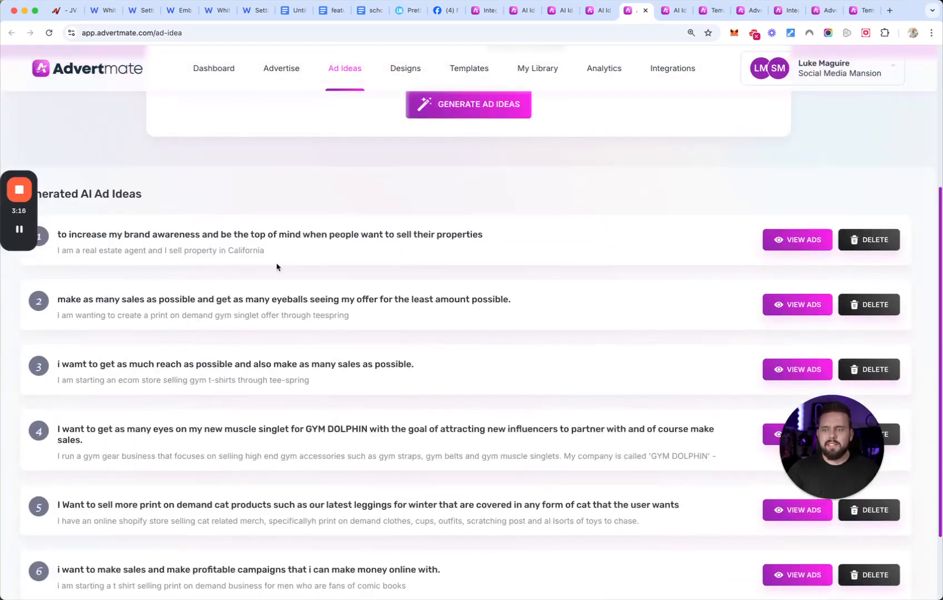
scroll(272, 253, up, 4)
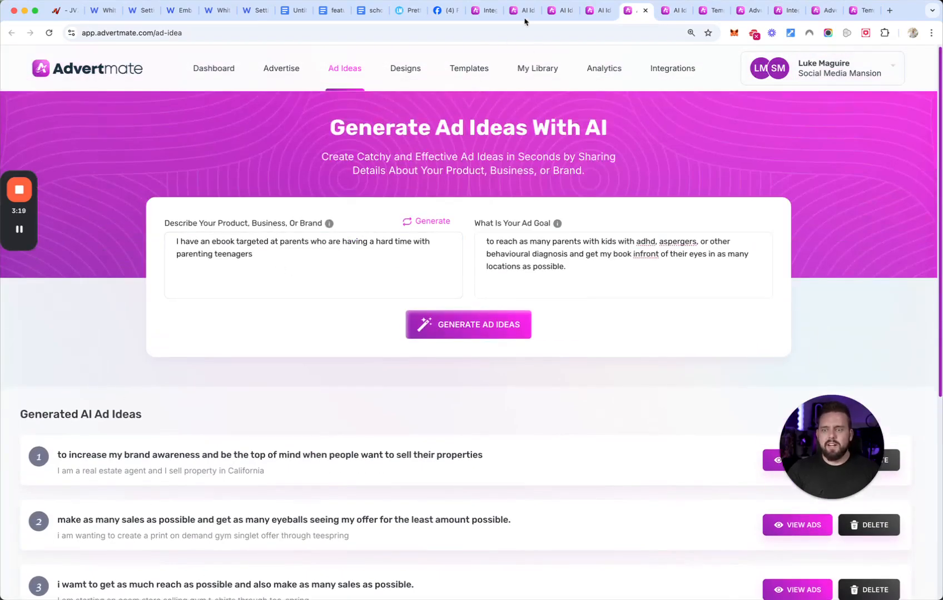
- Review the ad types and descriptions suggested for the California real estate agent brief
click(481, 11)
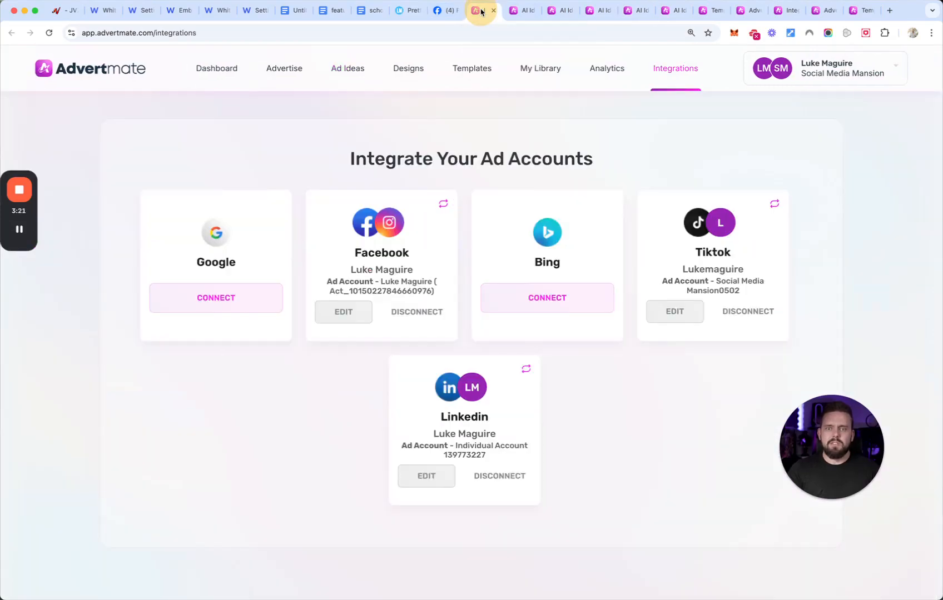
click(522, 10)
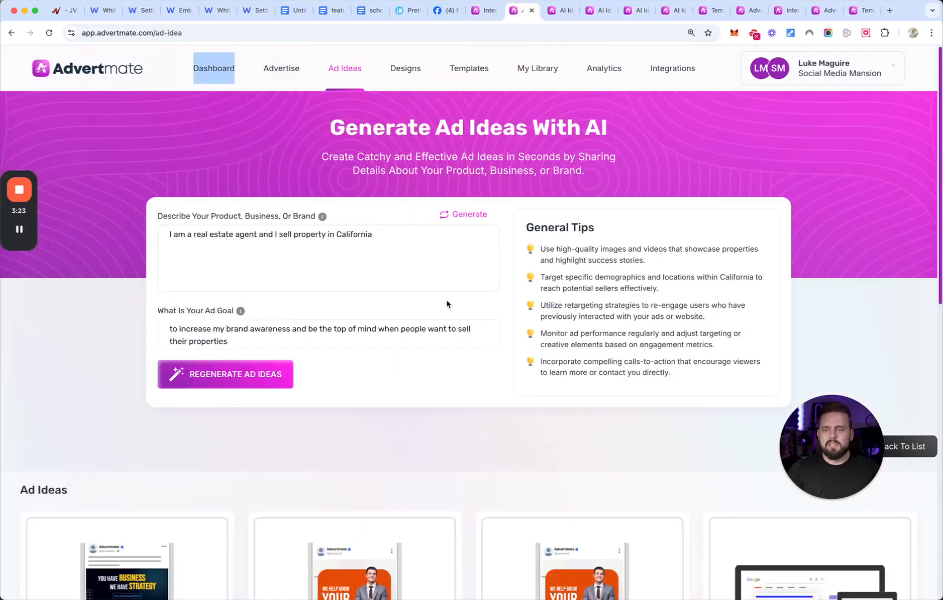
scroll(447, 301, down, 4)
scroll(381, 326, up, 2)
click(362, 151)
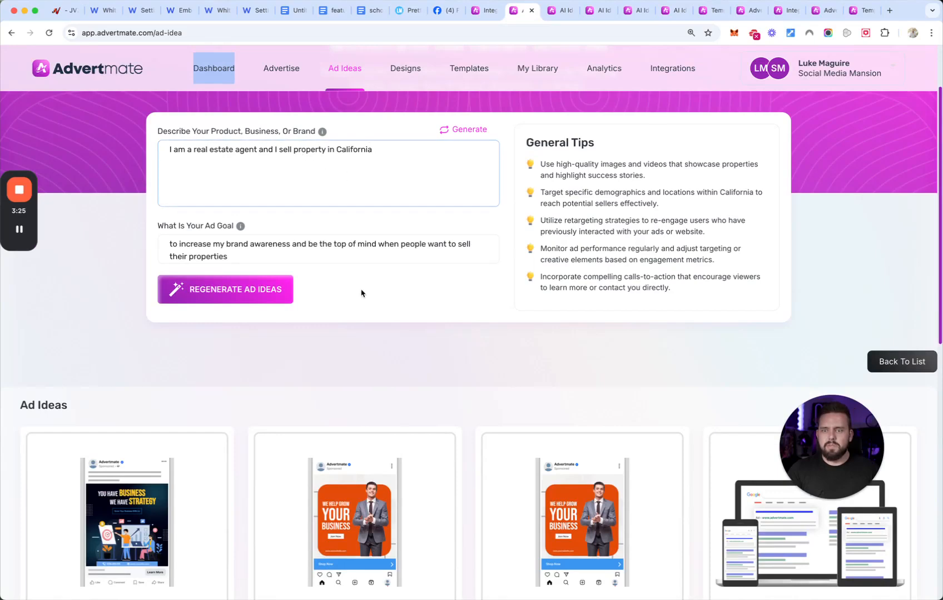
scroll(364, 291, down, 5)
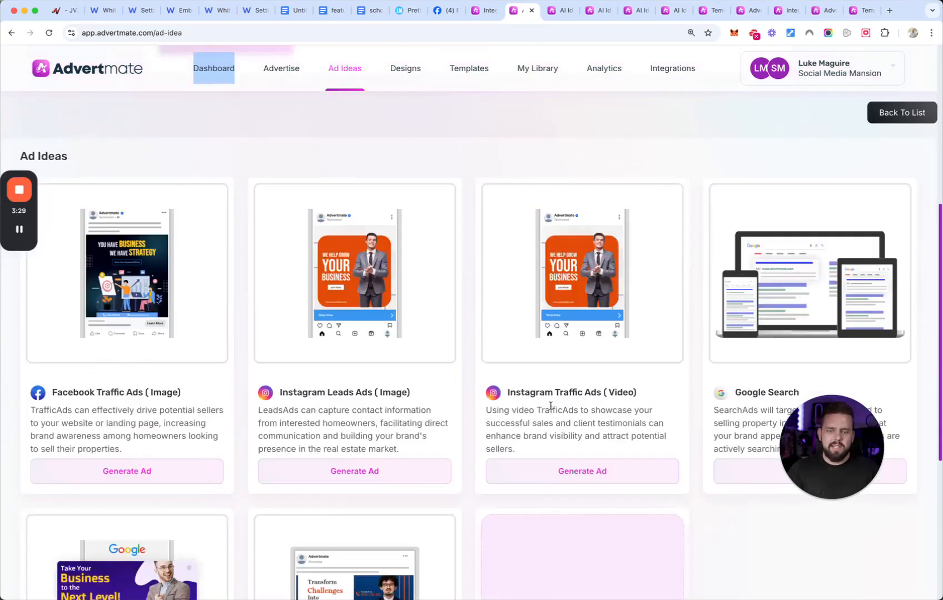
scroll(600, 397, down, 1)
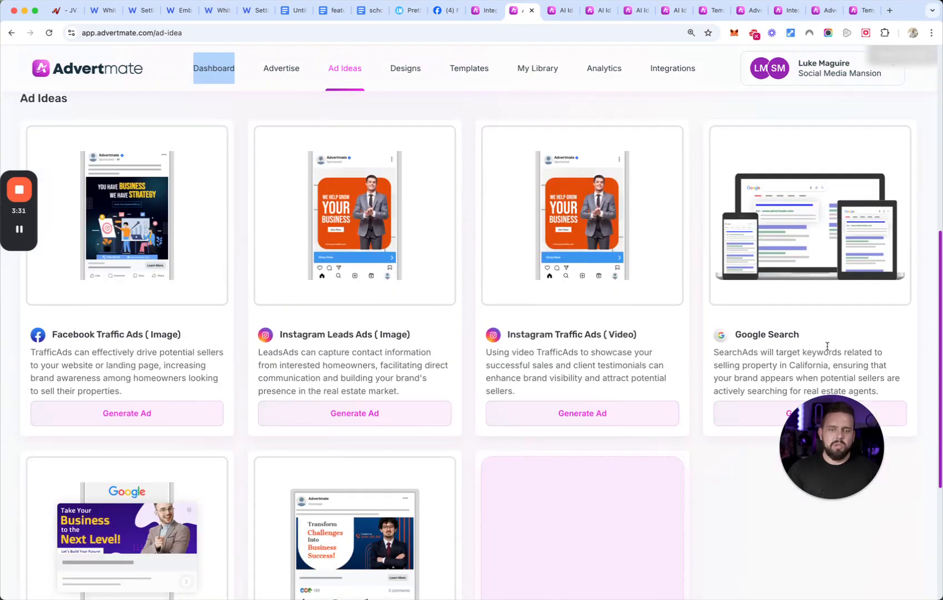
scroll(826, 346, down, 3)
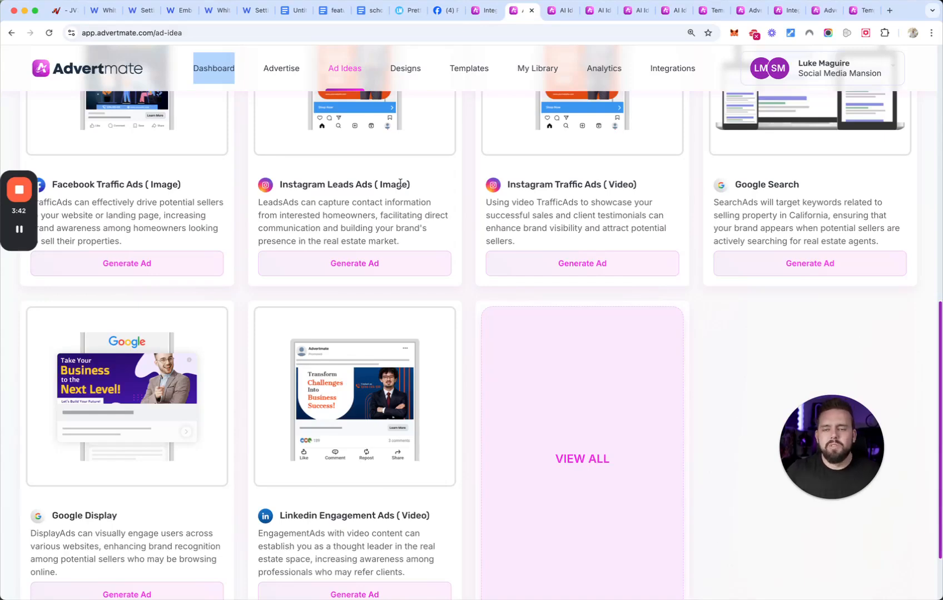
- Review the ad ideas suggested for the 'Stream-Fit' supplement and expand the list to view all available ad types
click(563, 11)
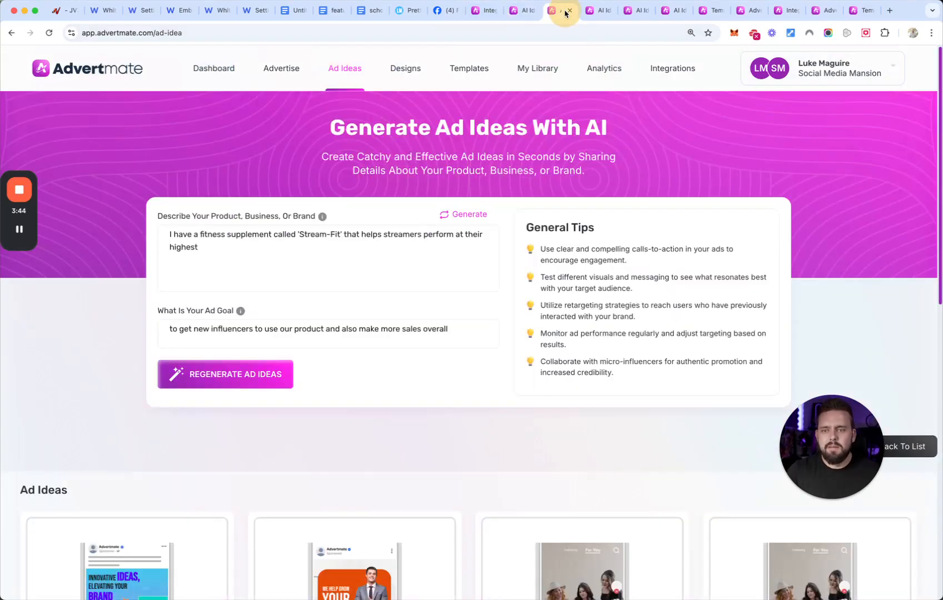
scroll(323, 275, down, 6)
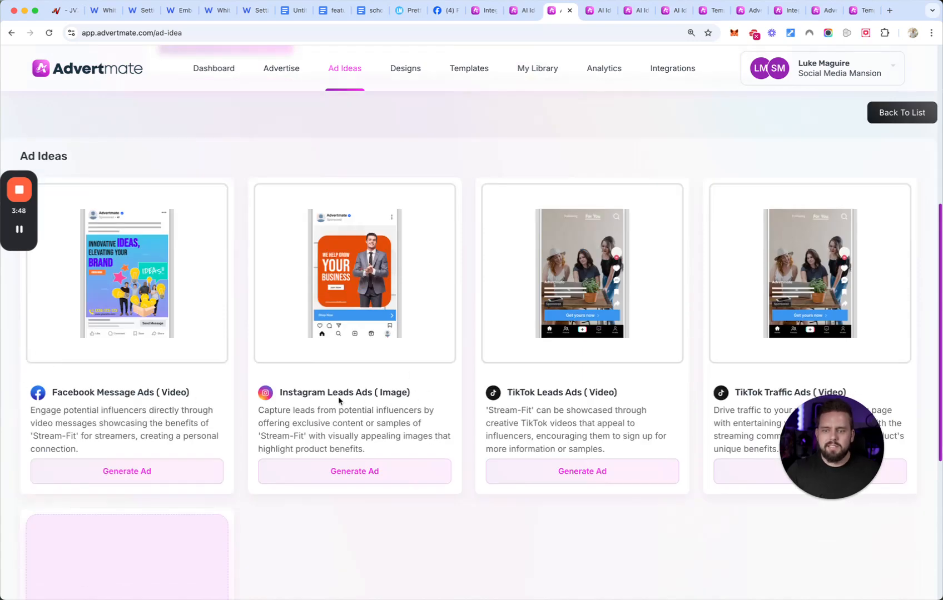
scroll(593, 394, down, 1)
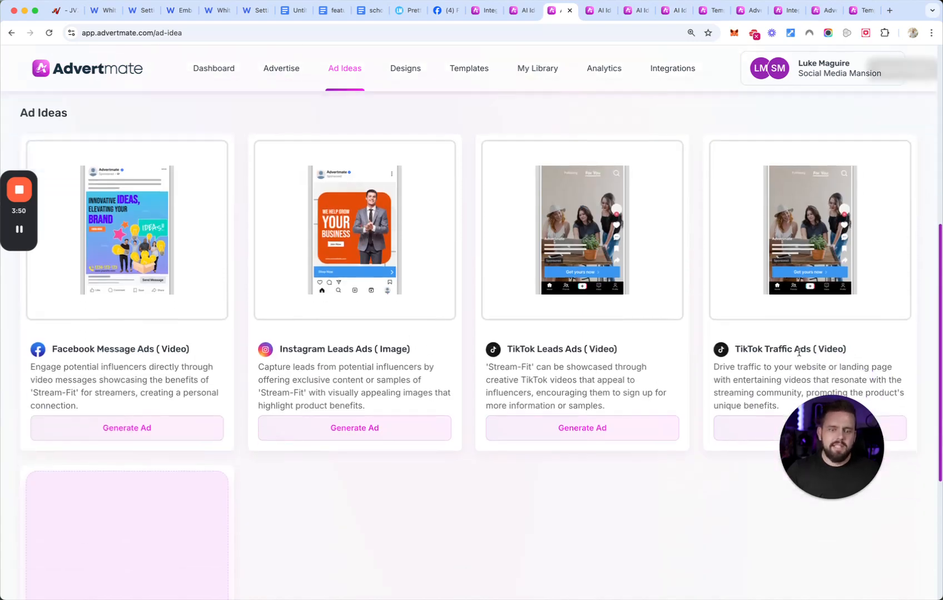
scroll(785, 353, down, 5)
scroll(414, 383, up, 6)
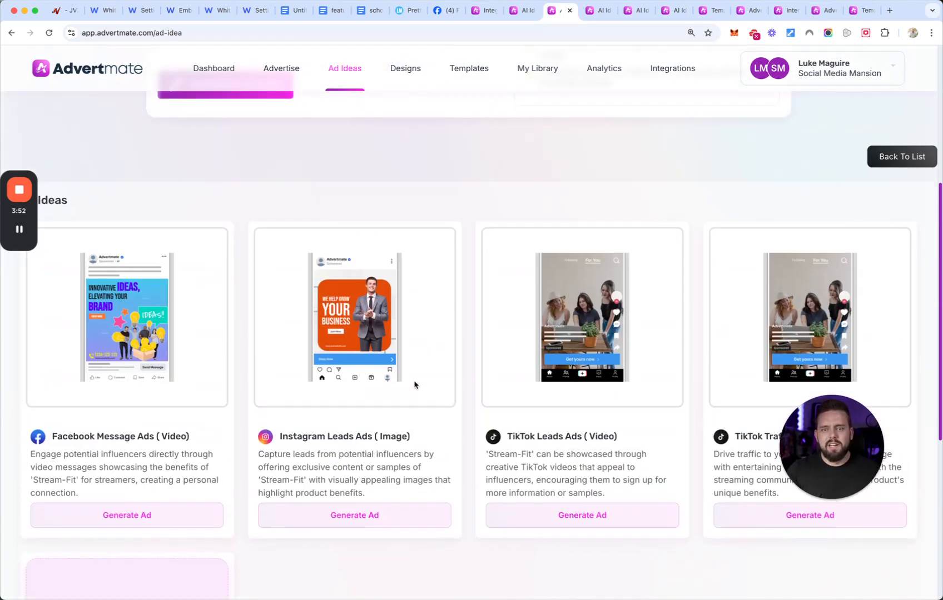
scroll(402, 358, down, 2)
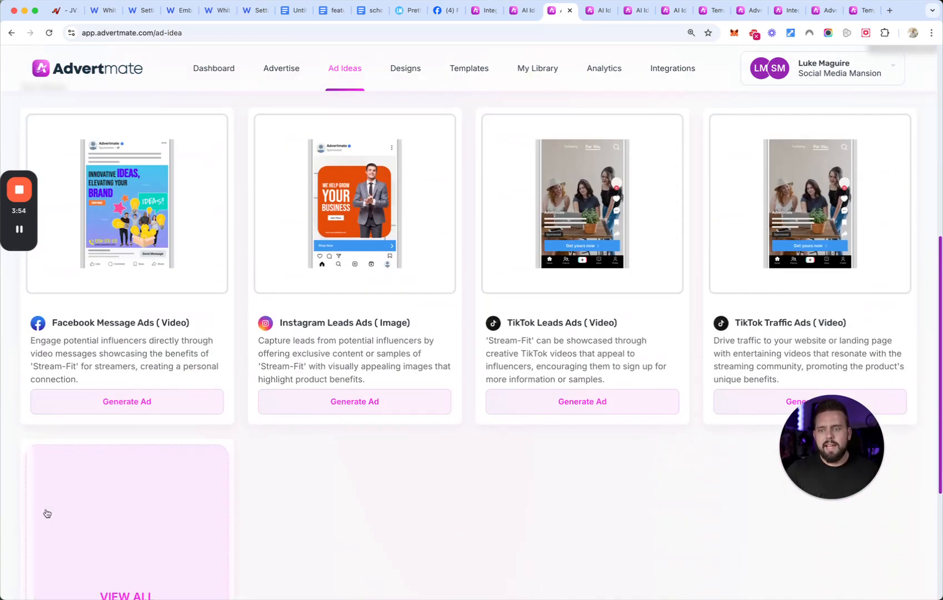
scroll(158, 505, down, 1)
click(126, 512)
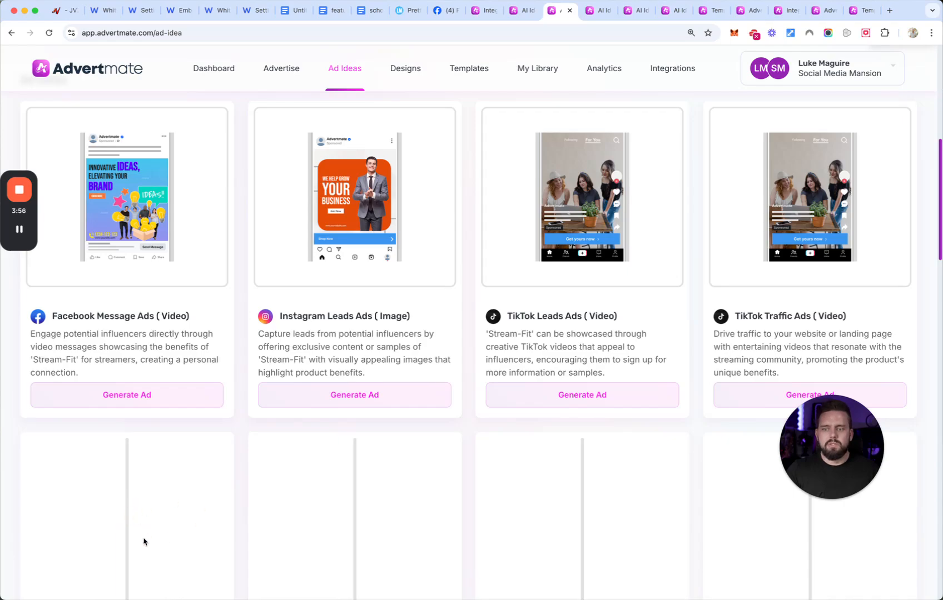
scroll(364, 309, down, 15)
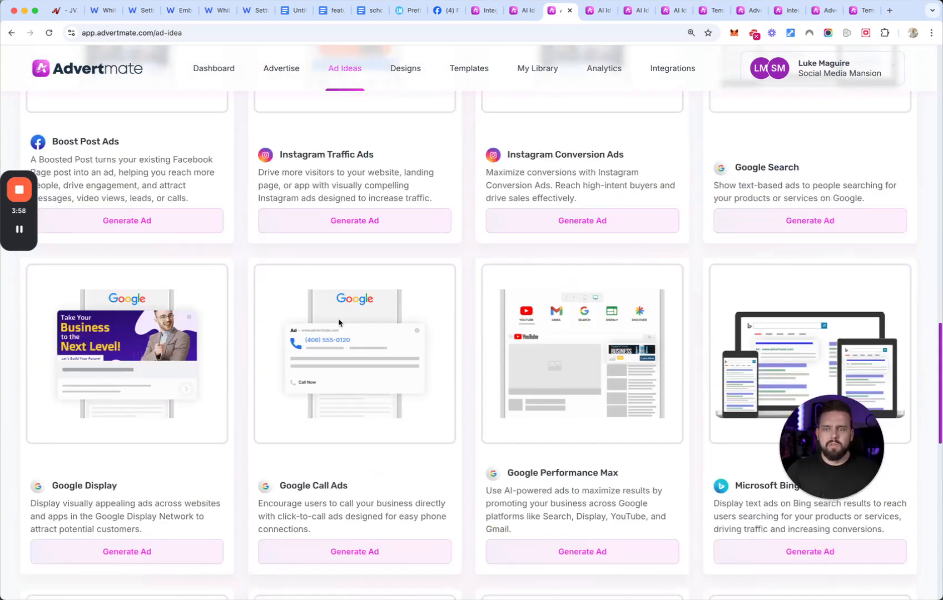
scroll(467, 345, down, 6)
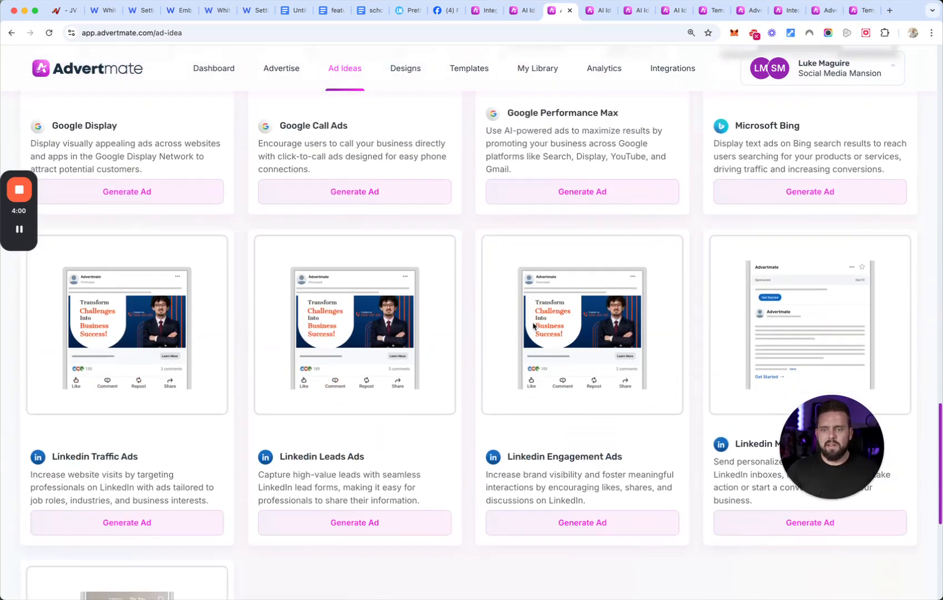
- Review the parenting ebook's ad ideas and general tips, and open the confirmation for regenerating its ad ideas
click(595, 18)
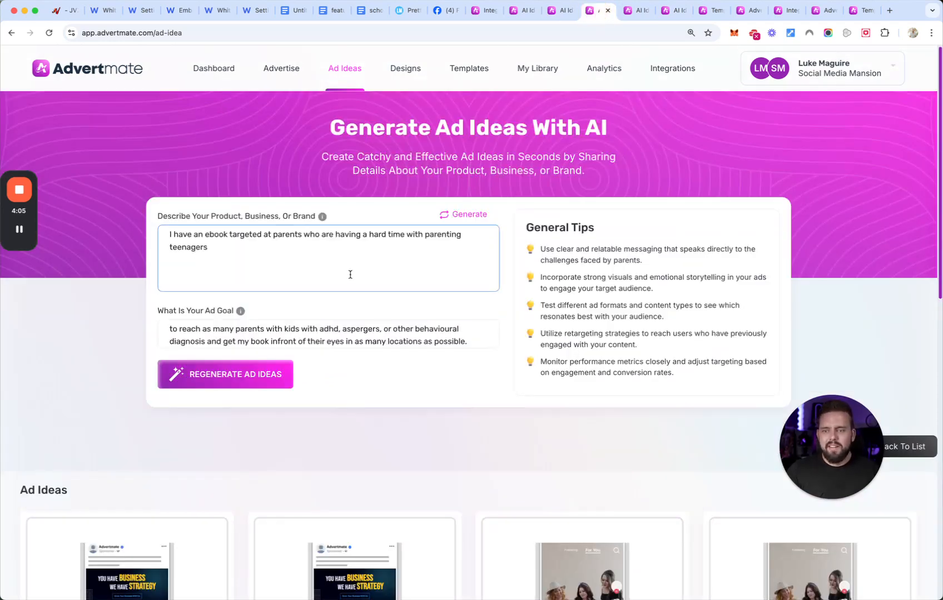
scroll(295, 250, down, 10)
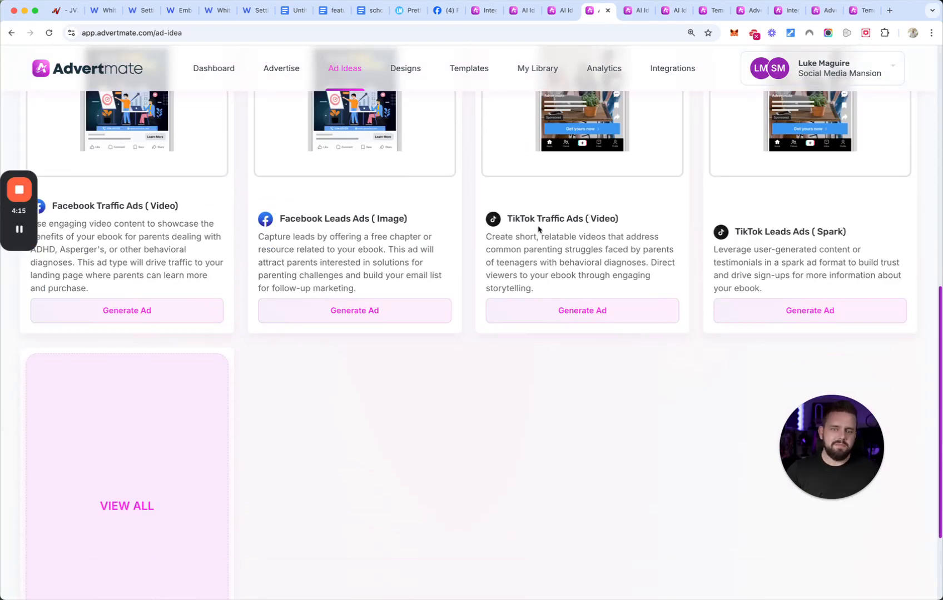
scroll(727, 235, down, 3)
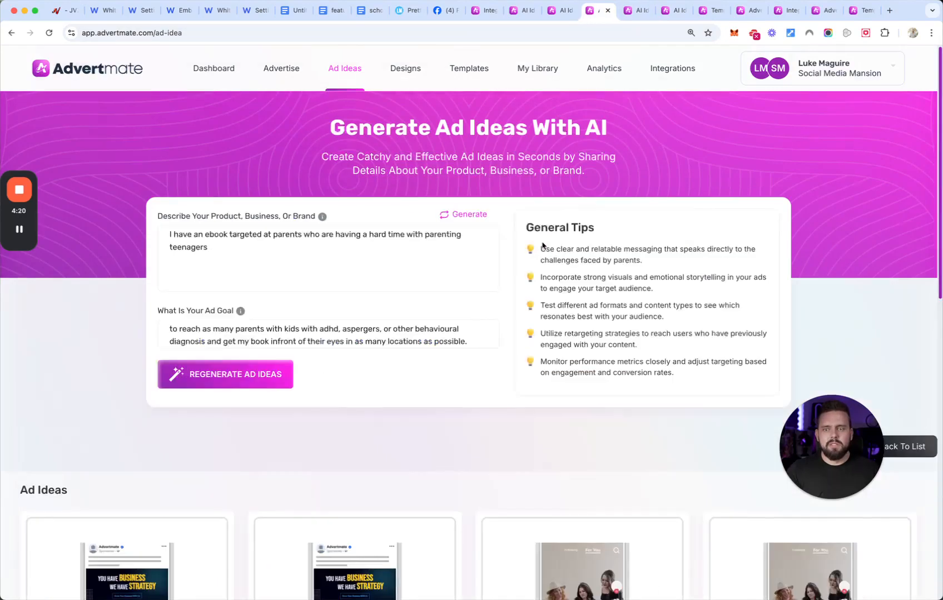
click(269, 364)
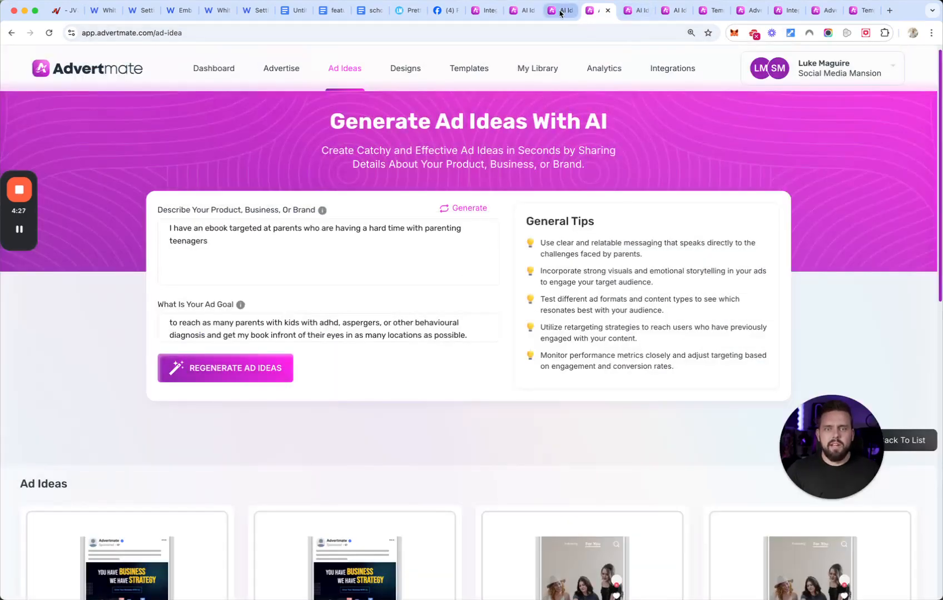
- Return to the California real estate ad ideas and bring up the Facebook Traffic Ads (Image) suggestion
click(556, 10)
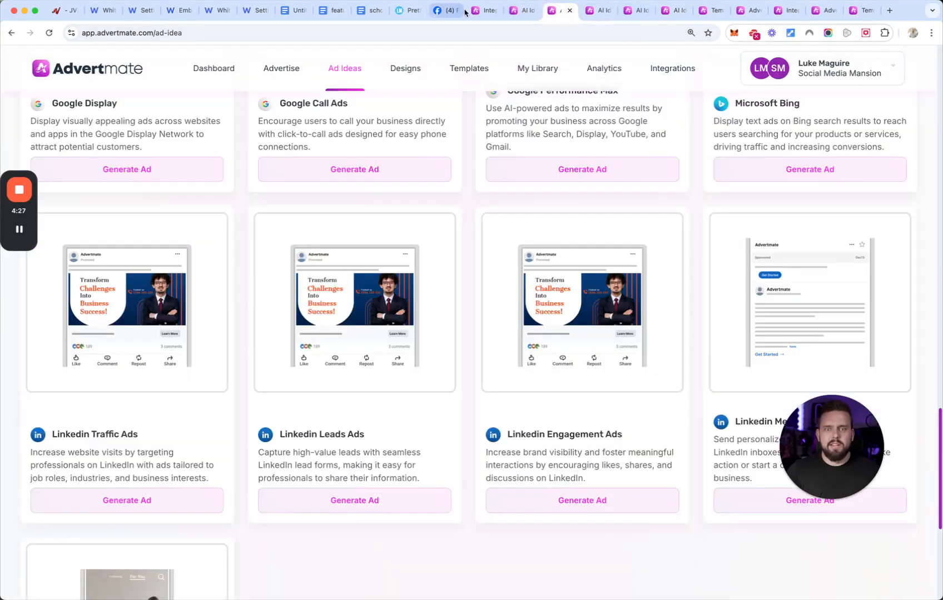
click(480, 12)
click(524, 11)
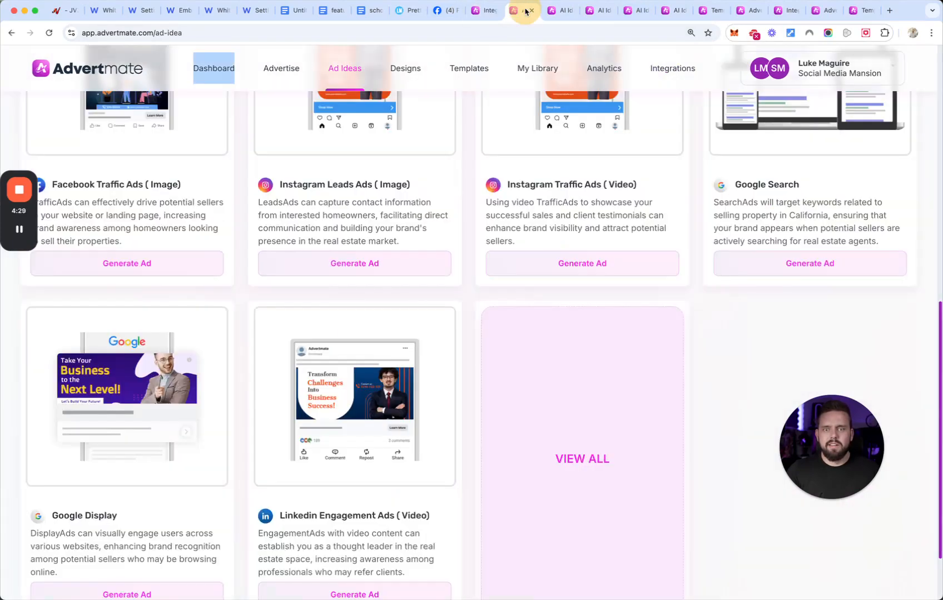
scroll(275, 277, up, 7)
scroll(272, 311, down, 3)
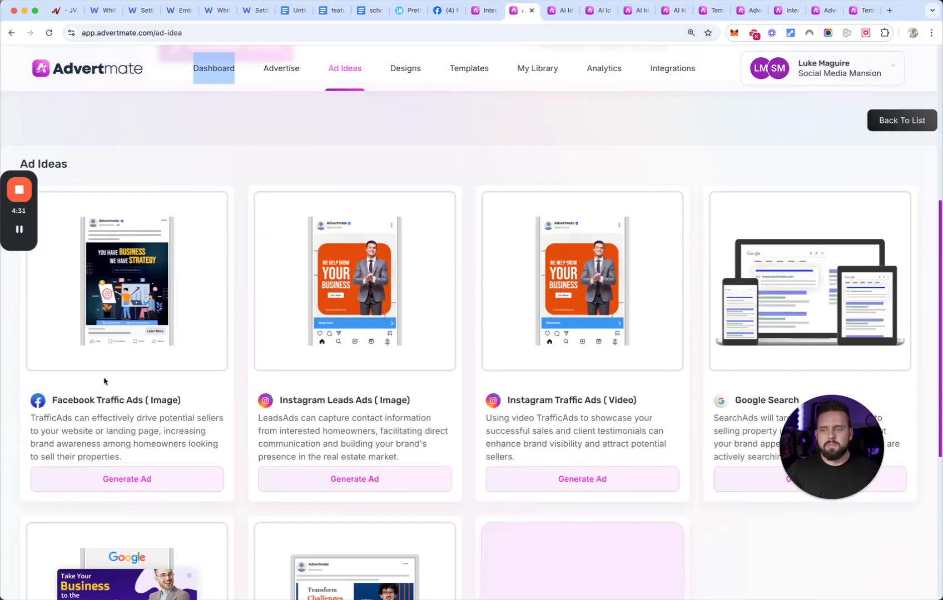
- Generate the real estate Facebook Traffic Ads (Image) suggestion and the TikTok Leads Ads (Video) suggestion for 'Stream-Fit'
click(124, 478)
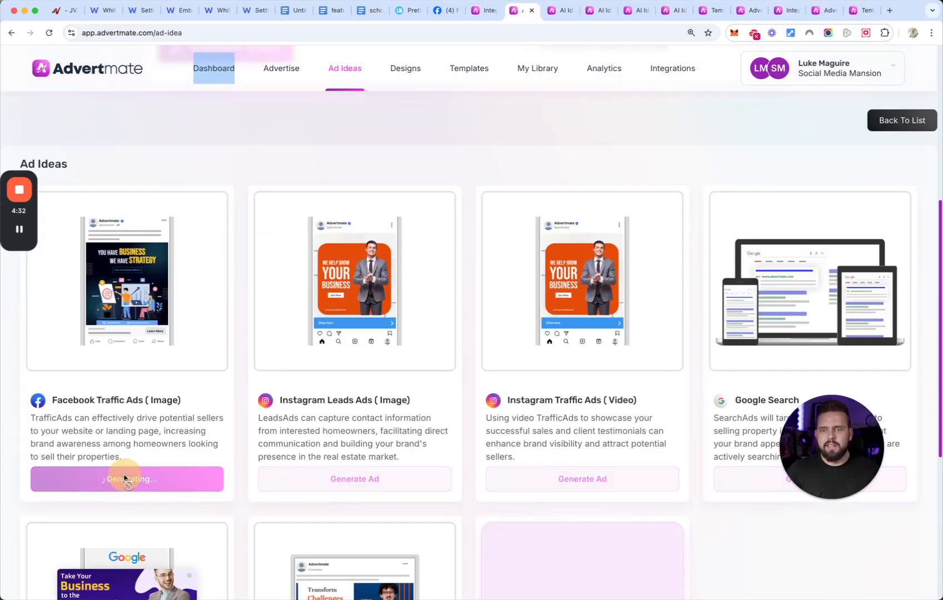
click(562, 10)
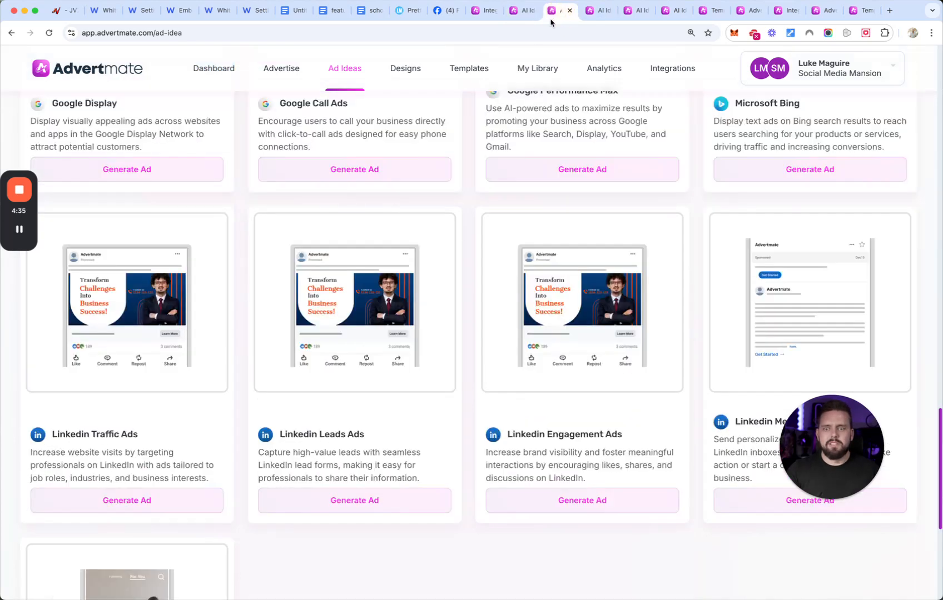
scroll(410, 312, up, 12)
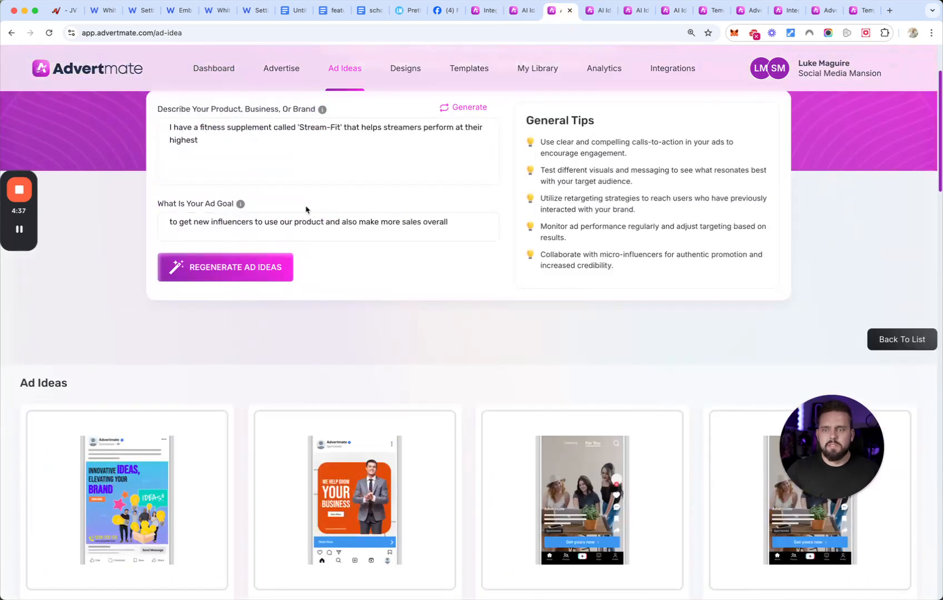
scroll(366, 288, down, 2)
scroll(396, 231, down, 3)
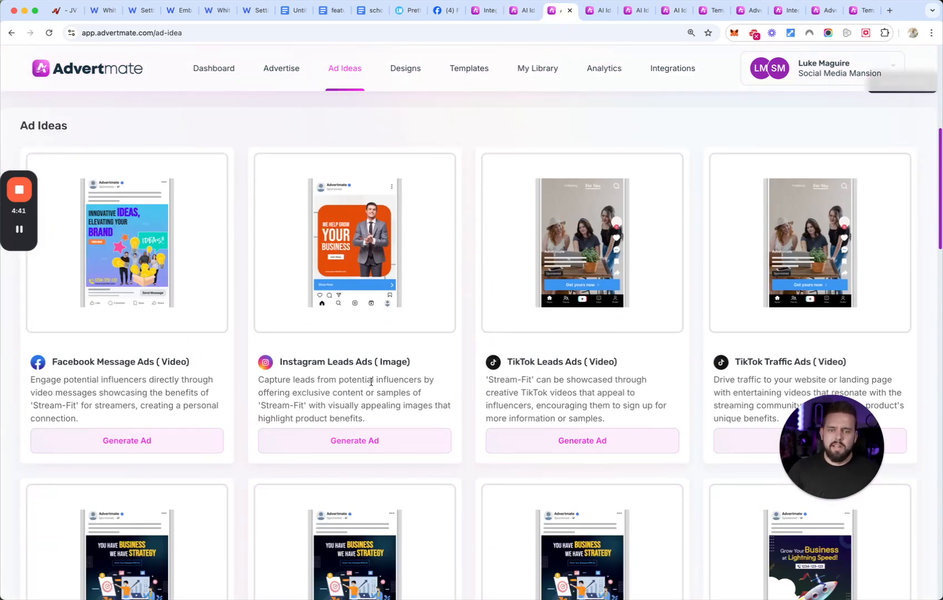
click(576, 438)
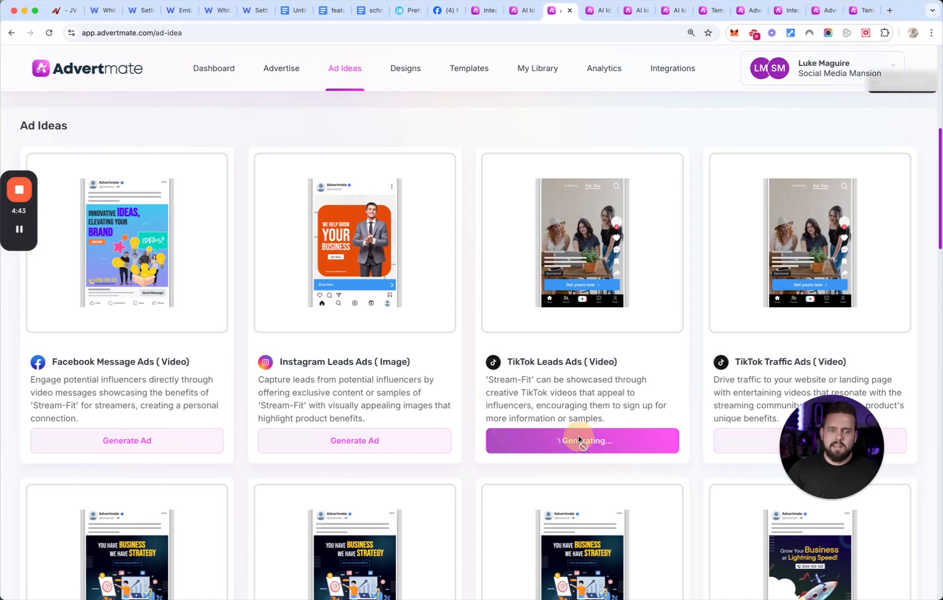
- Generate the Facebook Leads Ads (Image) suggestion for the parenting ebook
click(595, 10)
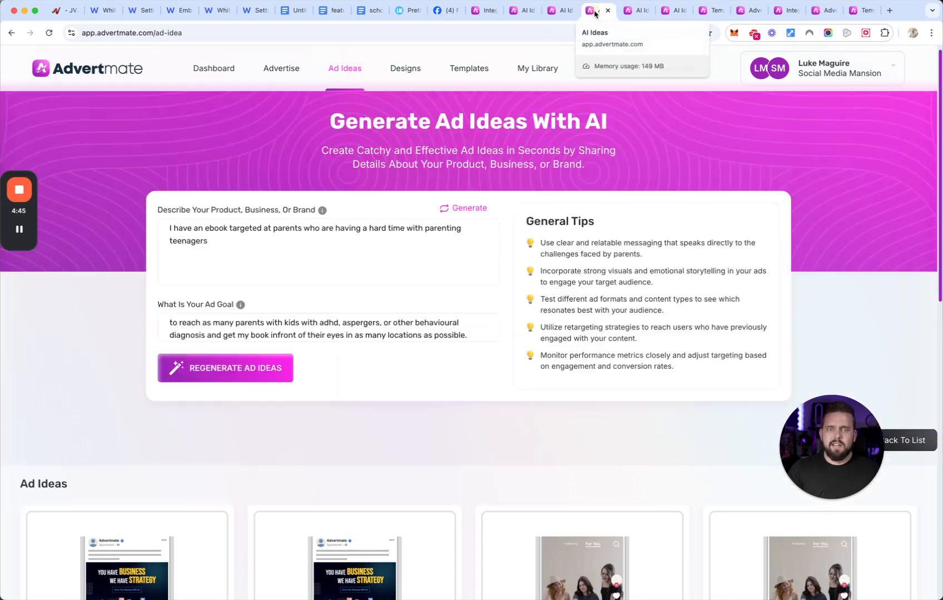
scroll(255, 344, down, 5)
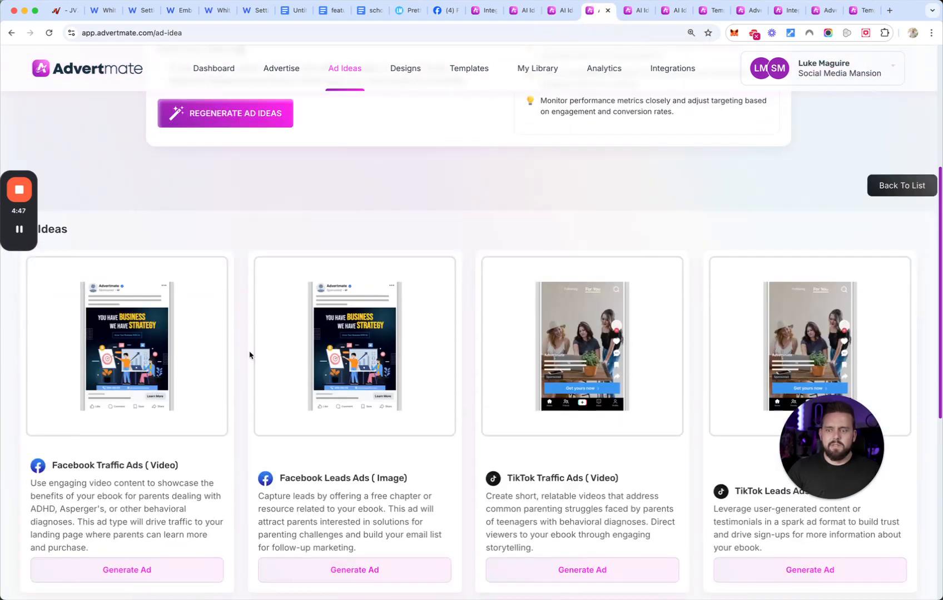
scroll(336, 548, down, 2)
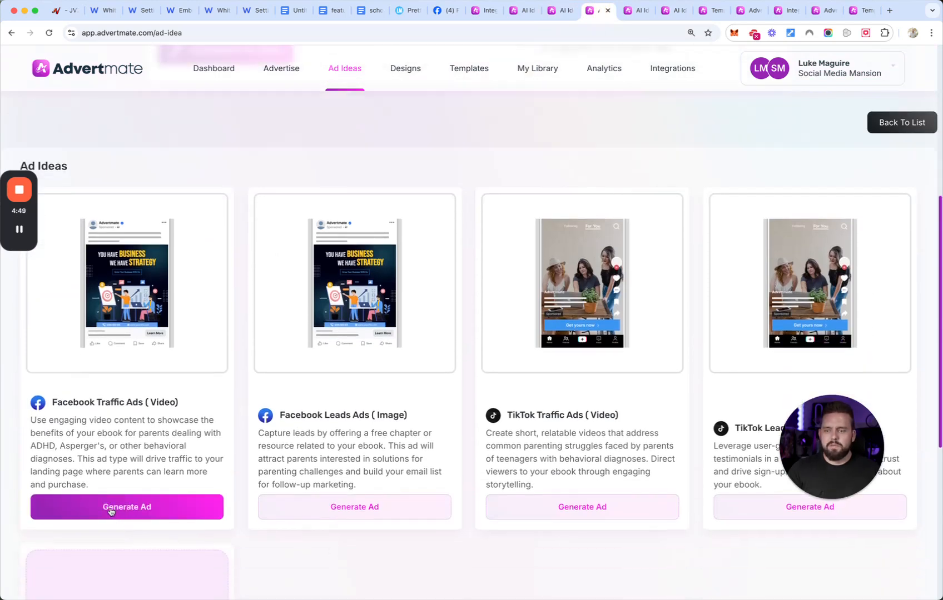
click(114, 508)
click(330, 514)
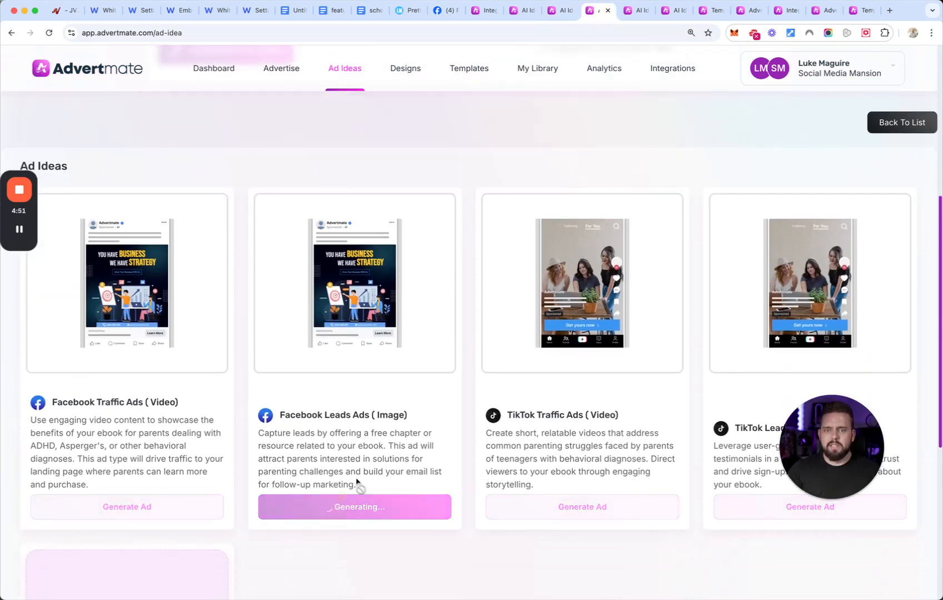
click(21, 230)
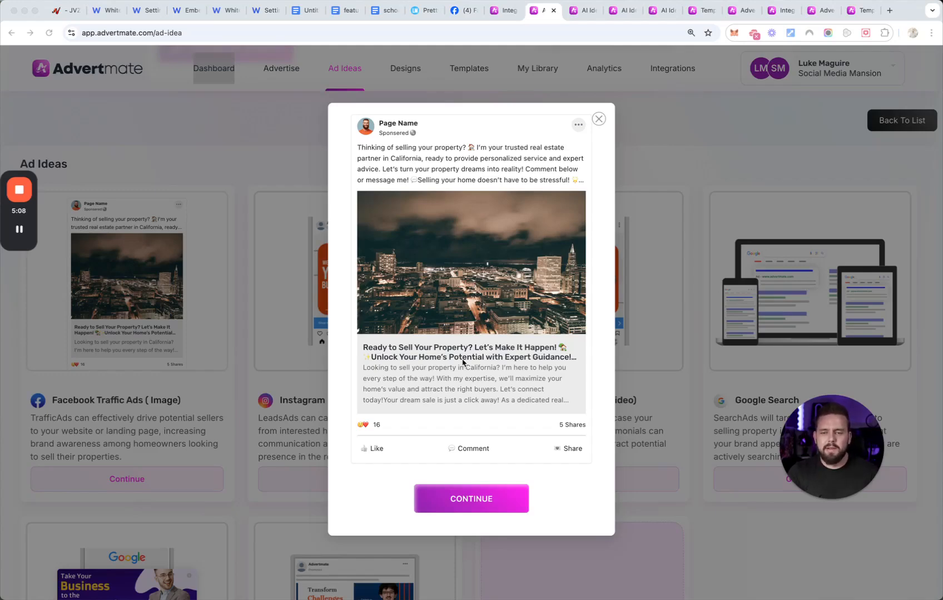
- Continue with the generated real estate Facebook ad, title it "real estate", and save it in a new project named "real estate example"
click(475, 499)
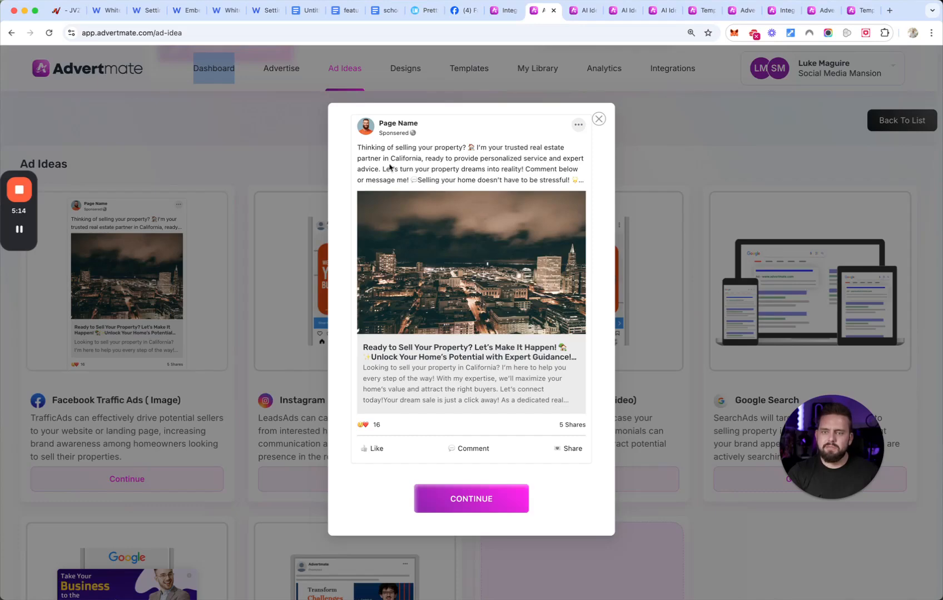
click(450, 497)
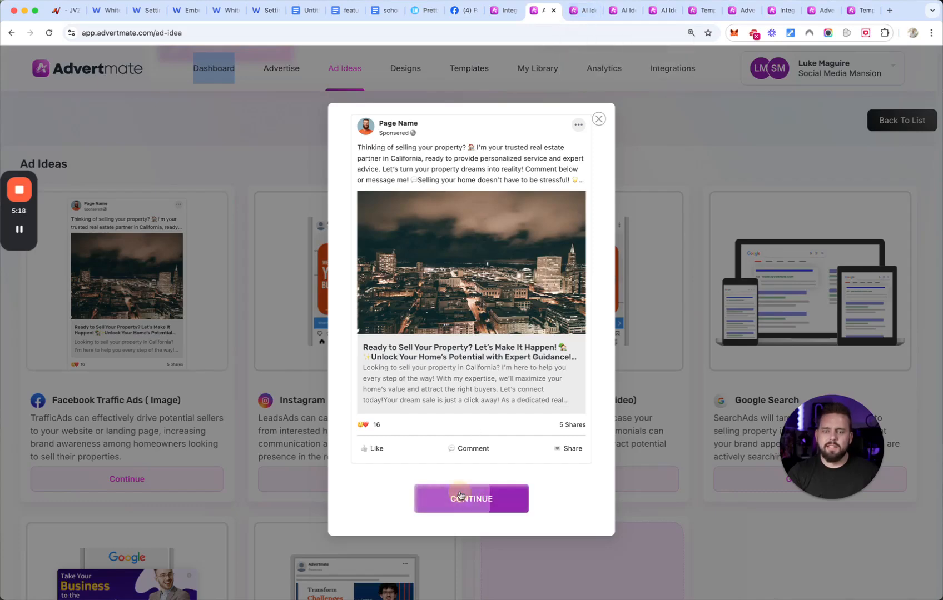
click(439, 282)
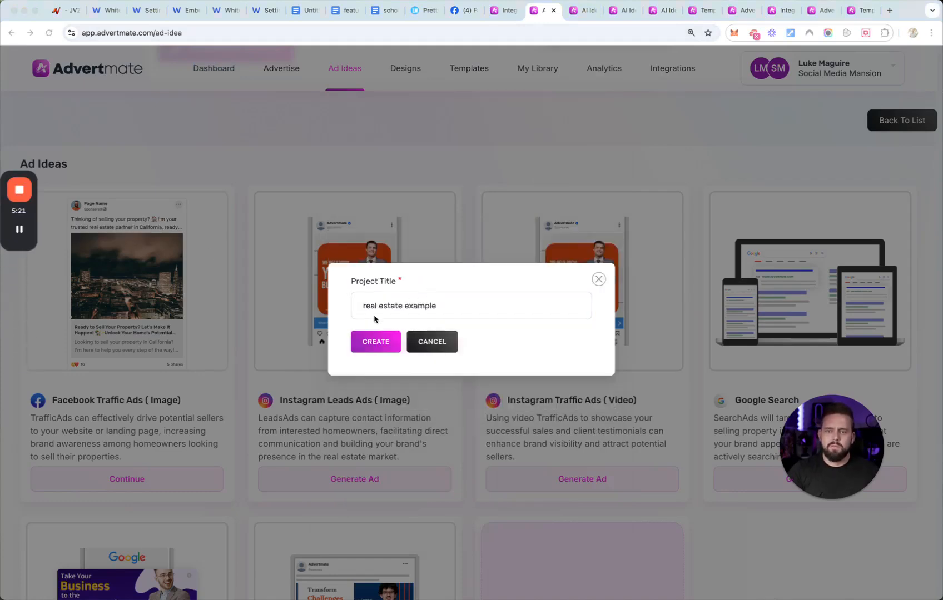
click(382, 343)
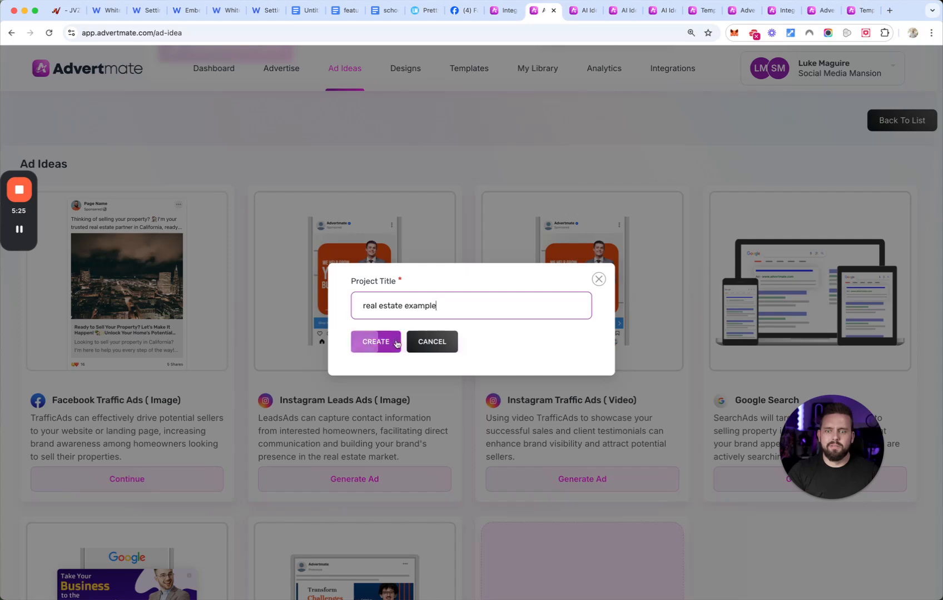
click(382, 348)
click(476, 372)
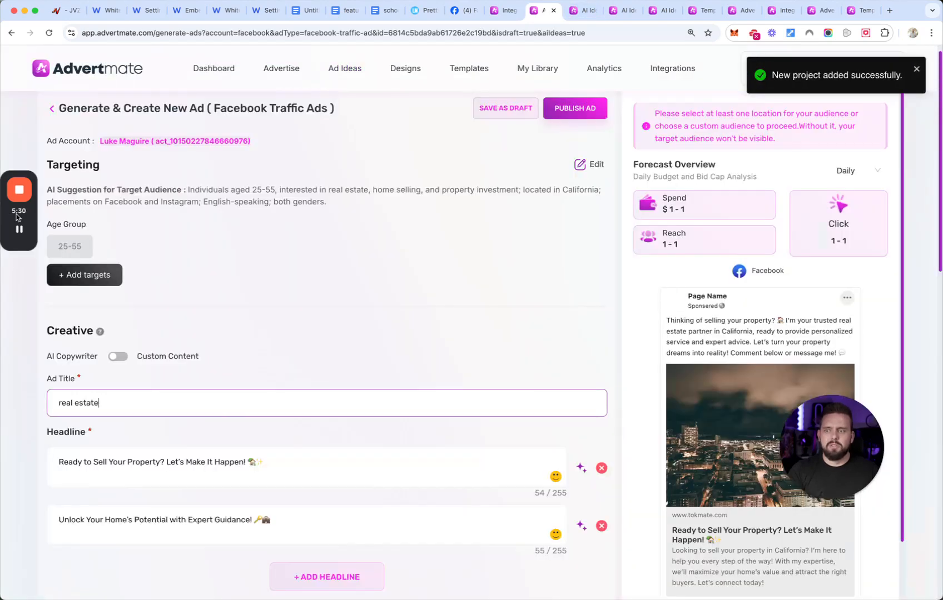
mouse_move(19, 231)
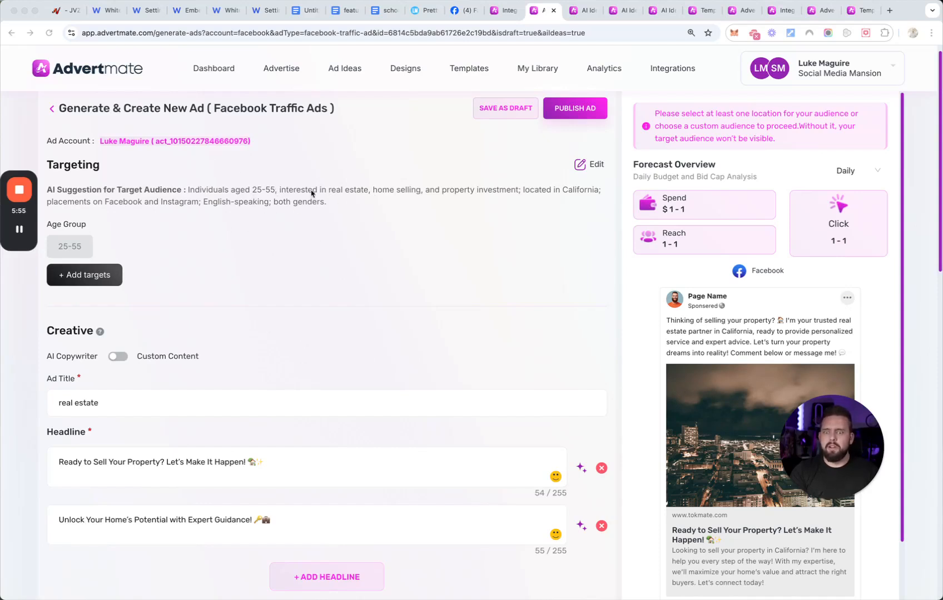
- Review the Facebook Traffic ad's generated copy, and add two blank descriptions and one blank headline
scroll(298, 179, down, 3)
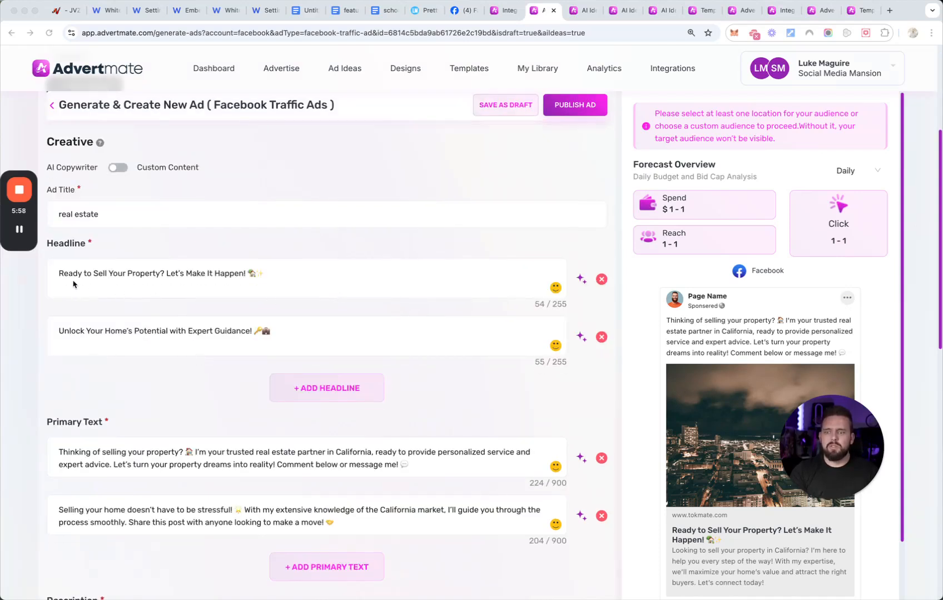
scroll(232, 448, down, 2)
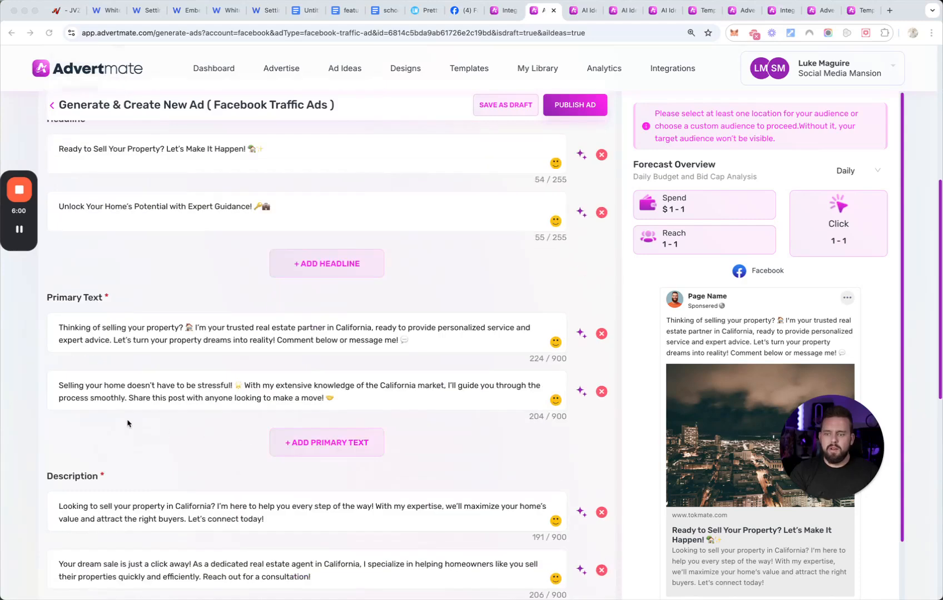
scroll(209, 475, down, 1)
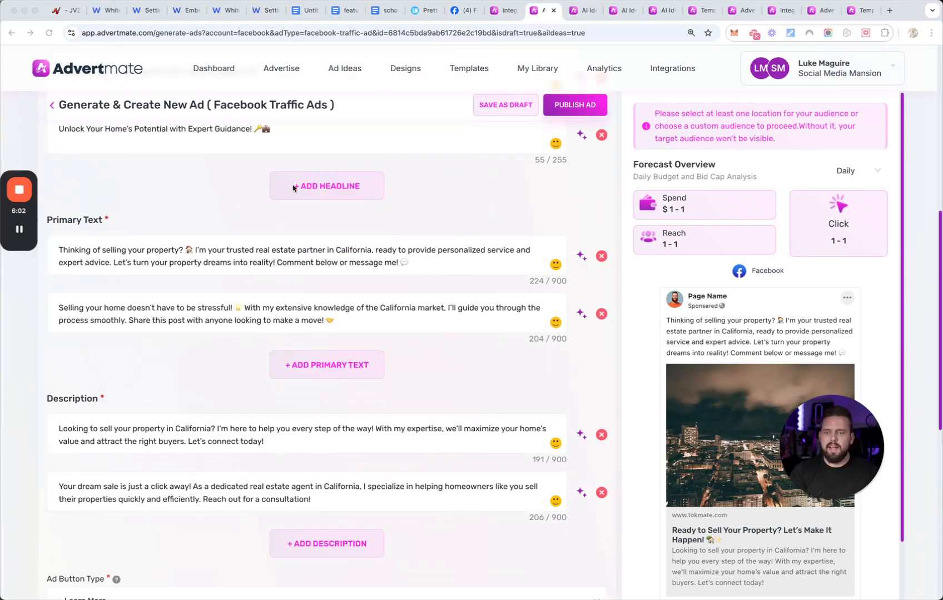
scroll(446, 388, down, 3)
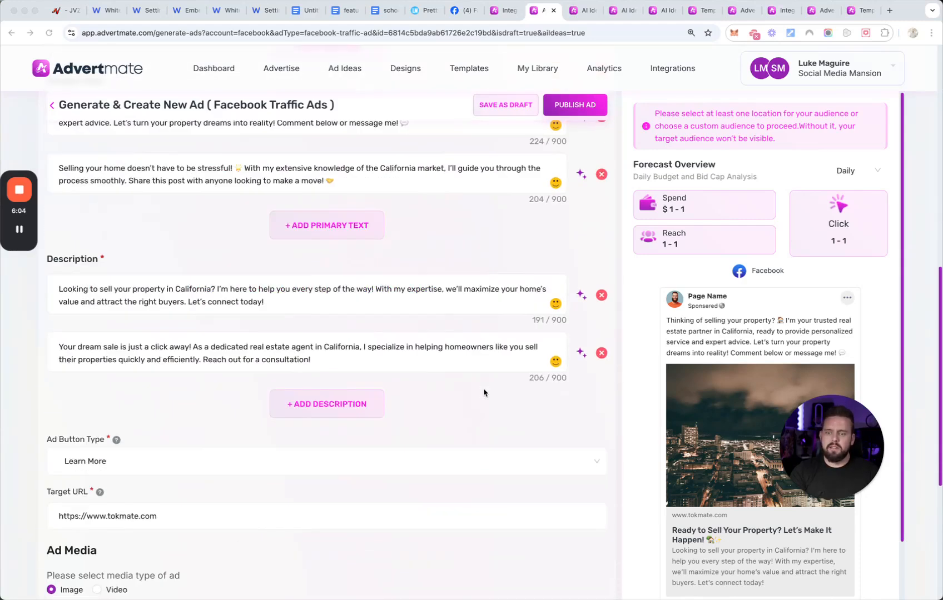
scroll(483, 393, down, 1)
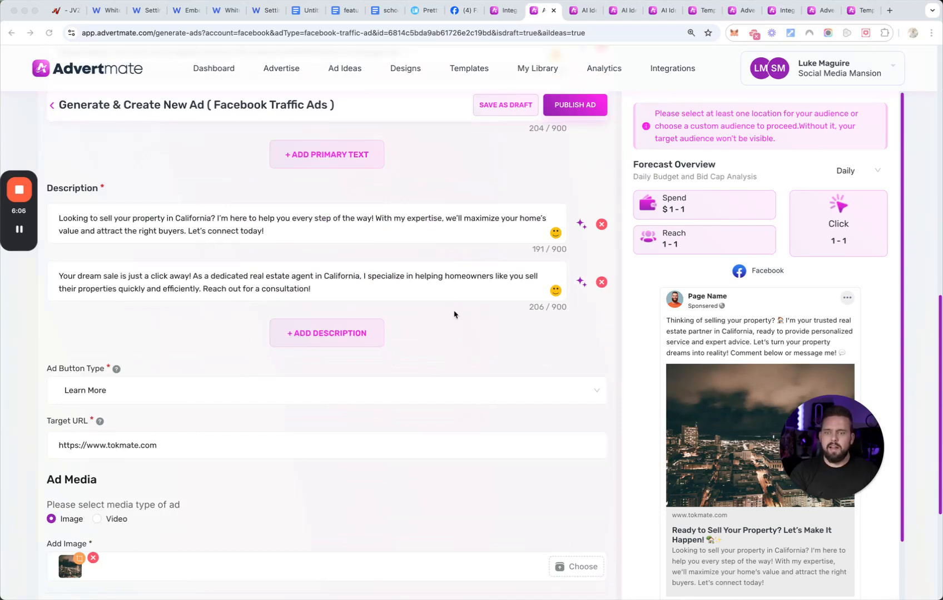
click(361, 334)
click(333, 398)
scroll(327, 387, up, 6)
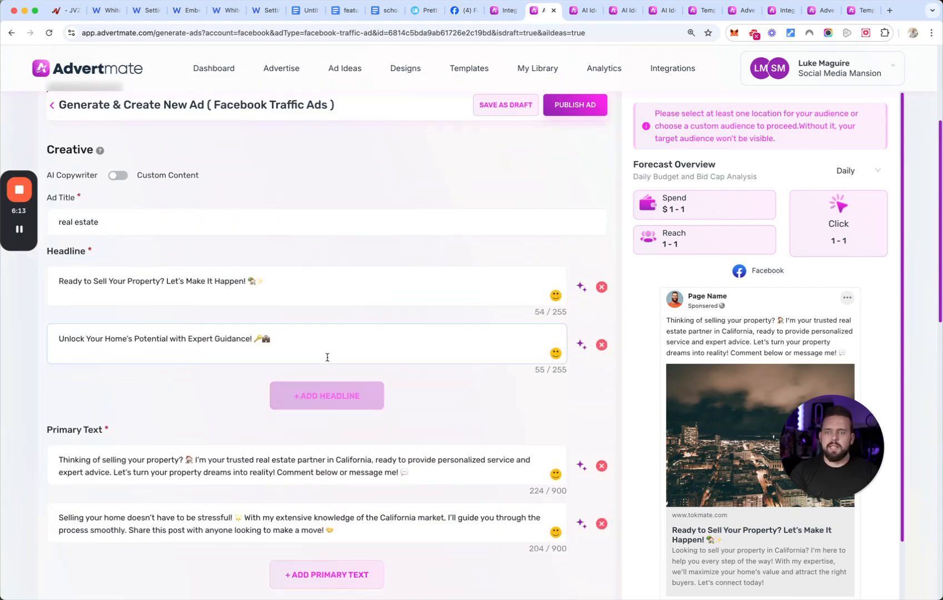
click(322, 395)
- Remove the city image from the ad's media and browse saved designs and searchable stock images for a replacement
scroll(325, 390, down, 9)
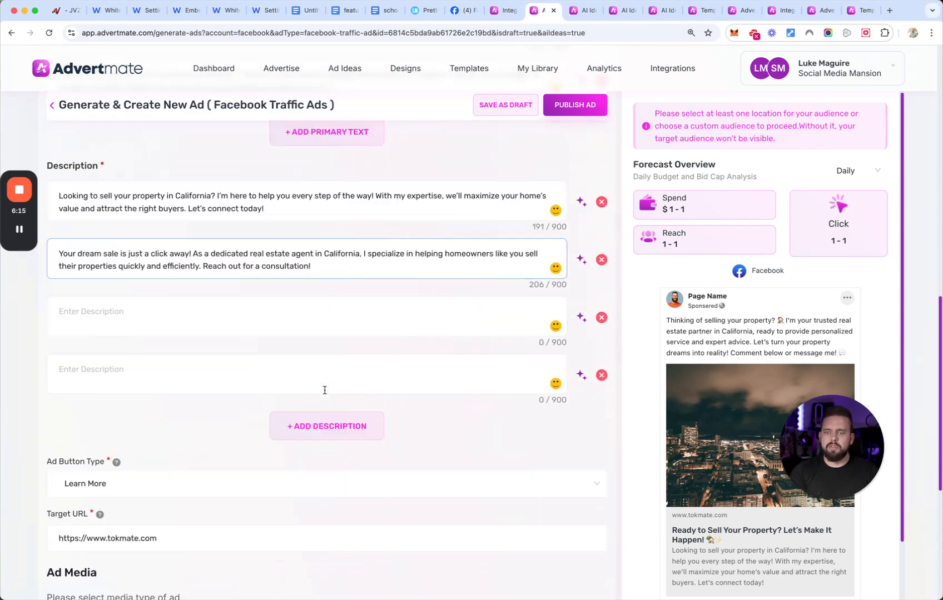
scroll(324, 390, down, 3)
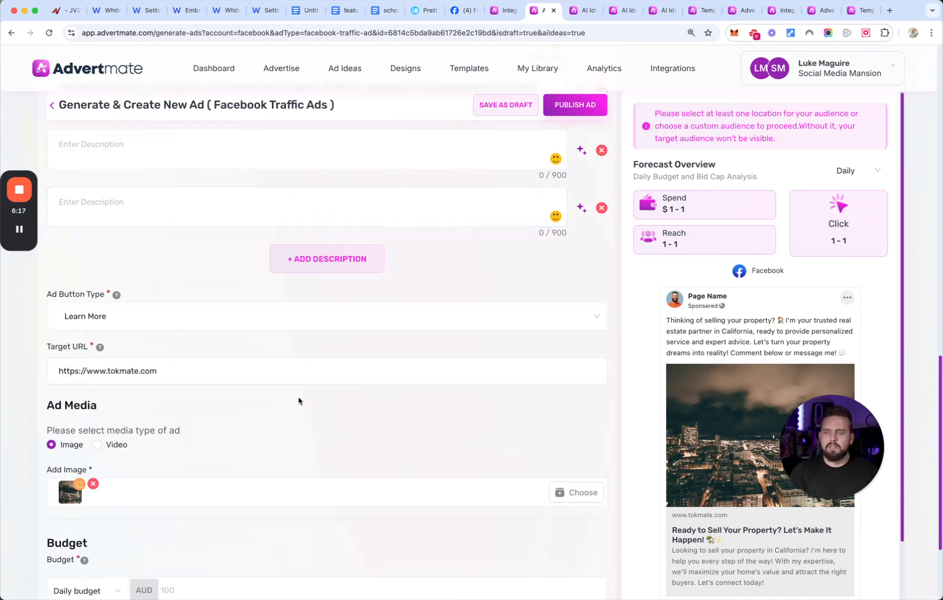
scroll(293, 411, down, 3)
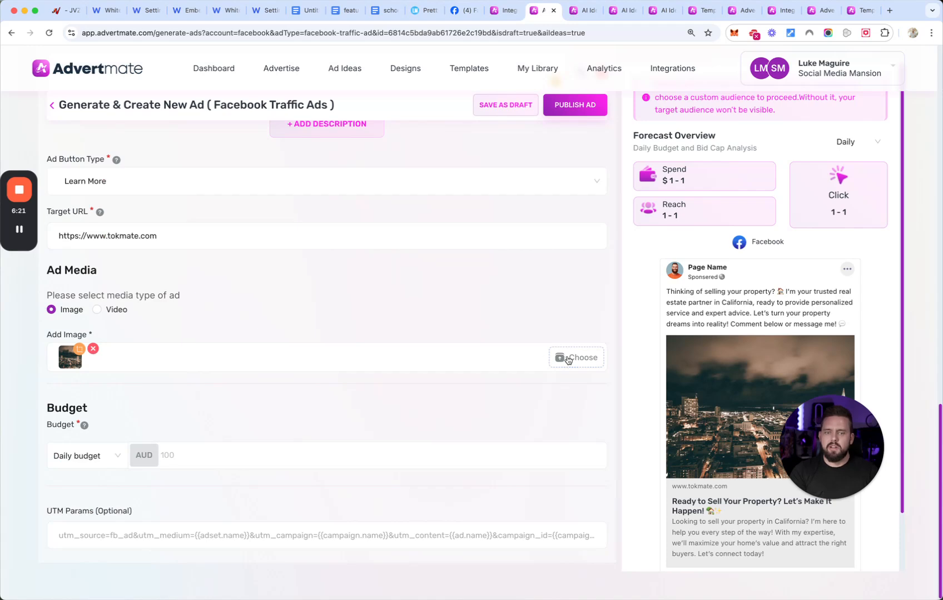
click(93, 350)
click(562, 357)
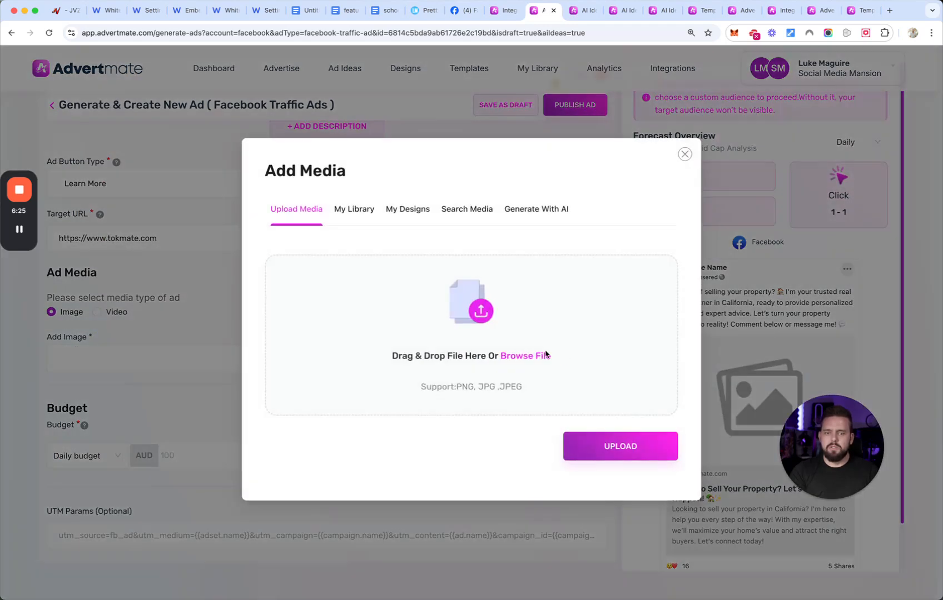
click(400, 210)
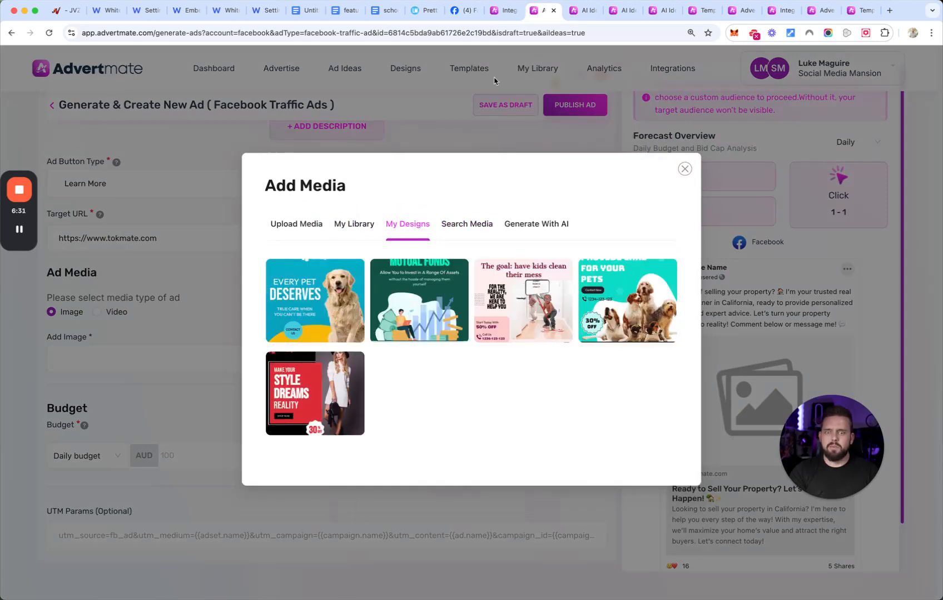
click(467, 225)
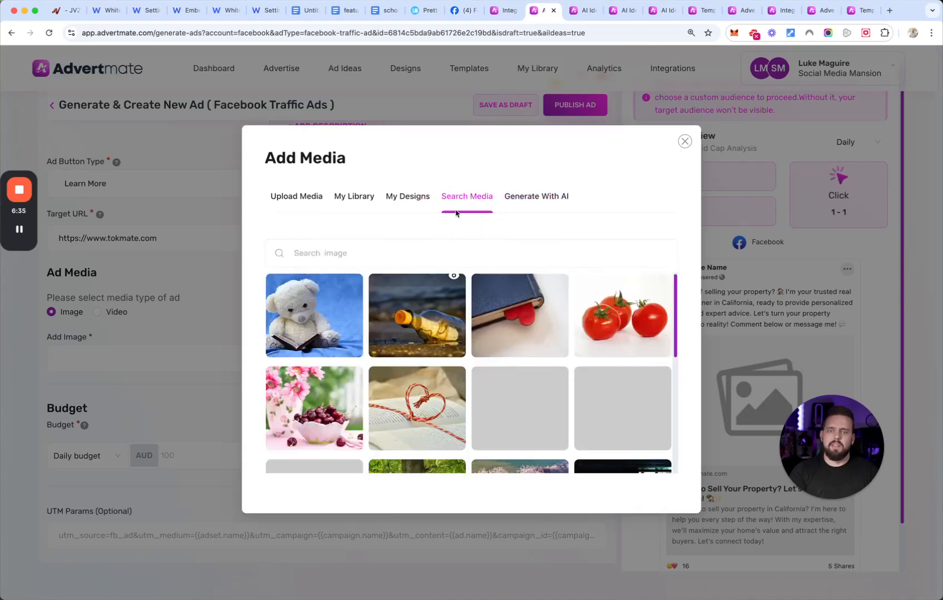
- Choose AI image generation and begin the prompt with "create an image for my real estate company that sells property"
click(536, 200)
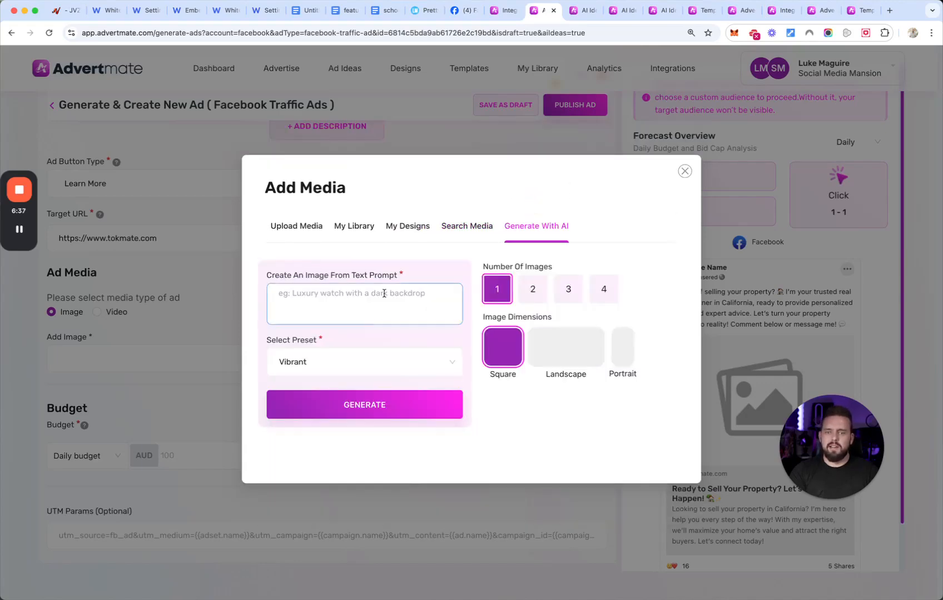
click(350, 307)
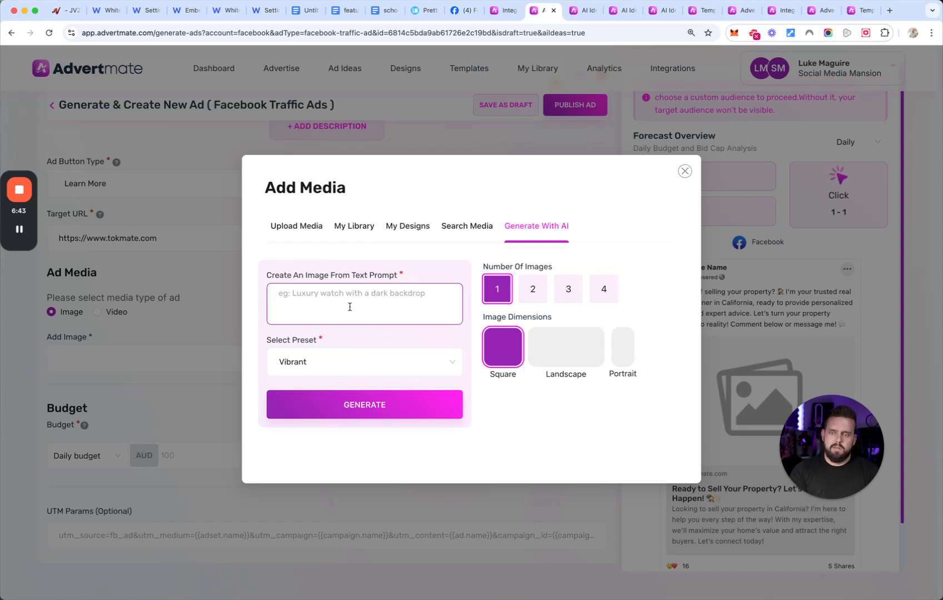
text(create an image fo)
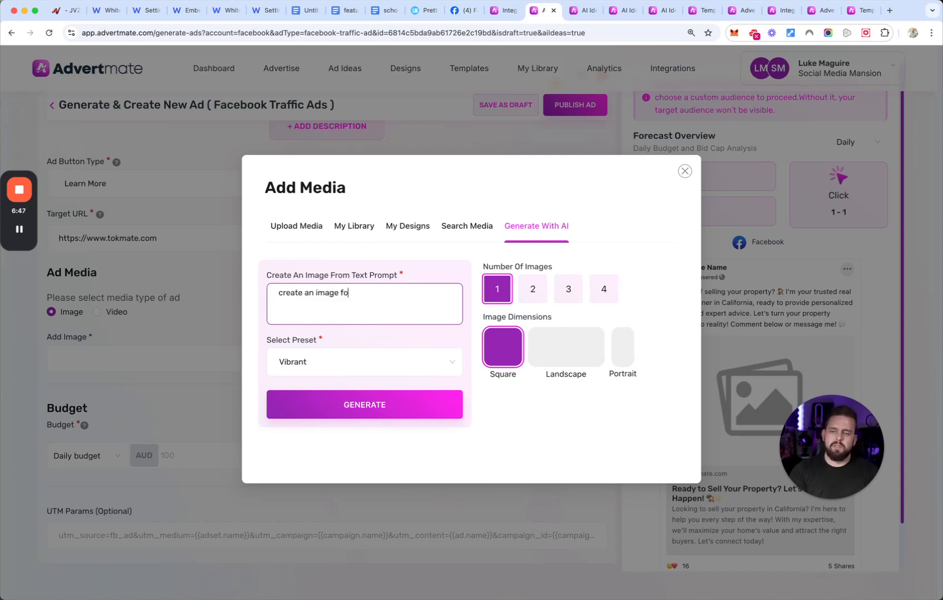
text(r my re)
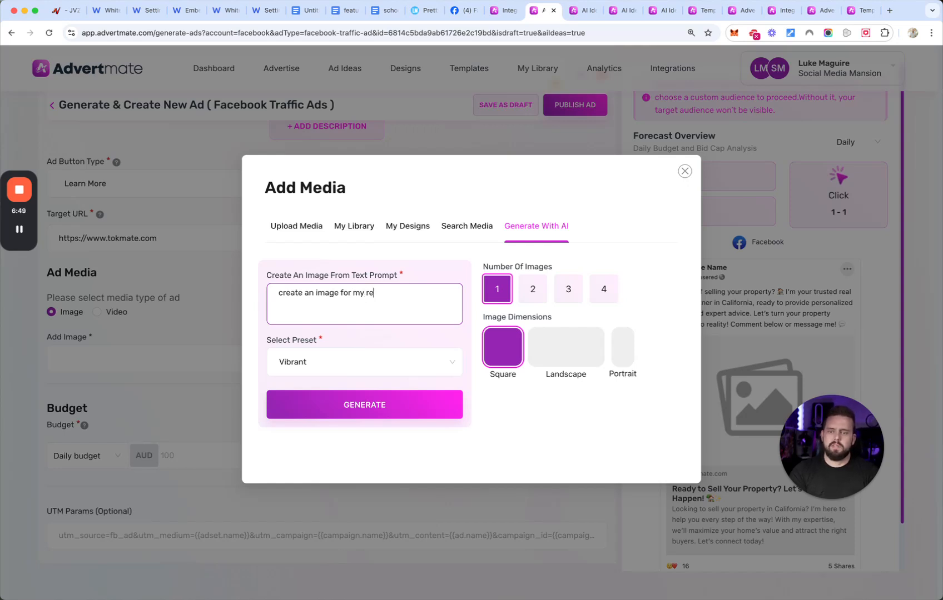
text(al estate com)
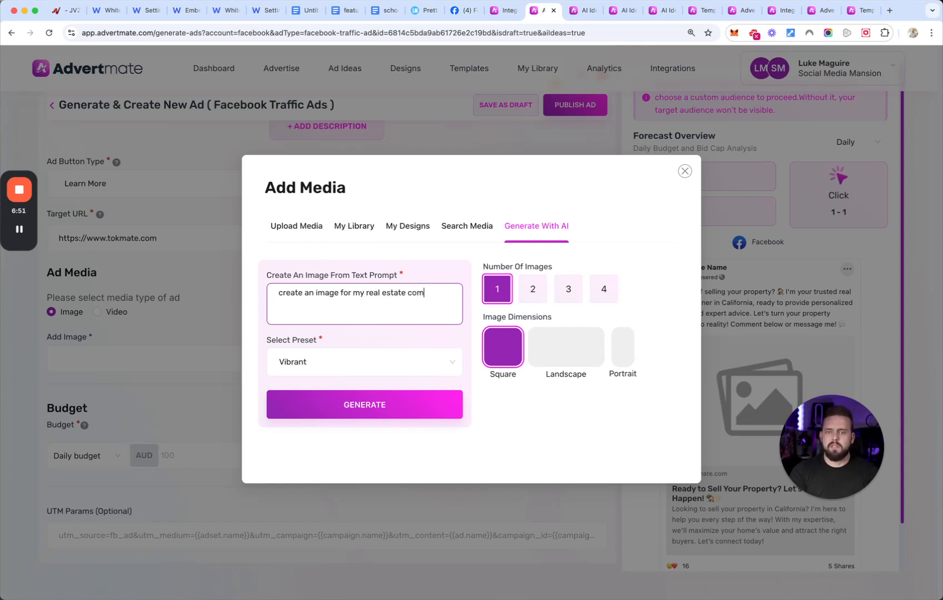
text(pany that sel)
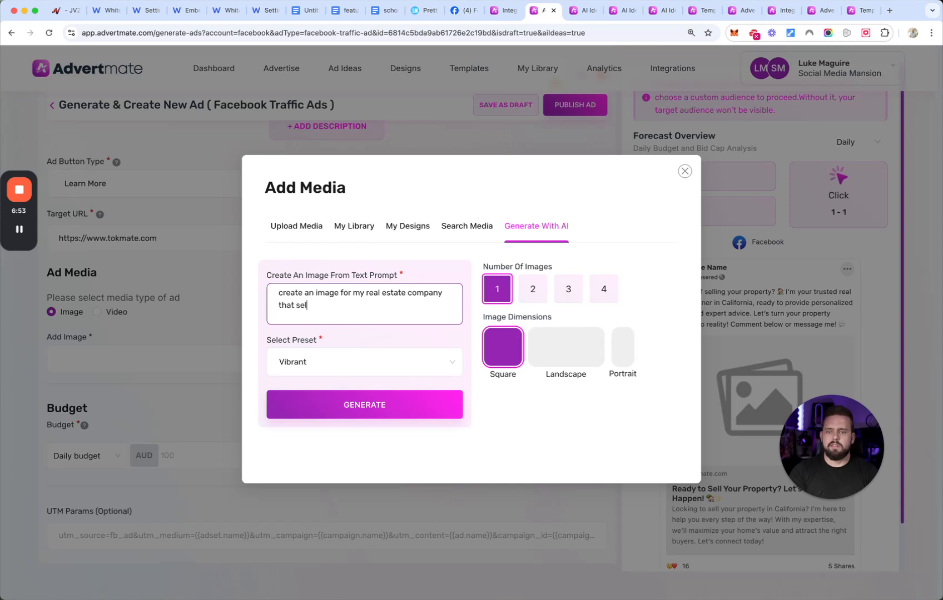
text(ls property in califronia - make it clean, sexy and POP for facebook news feed to stol oe)
- Finish the image prompt with "in California - make it clean, sexy and POP for facebook news feed to stop people scrolling", correcting the state's spelling
key(BackSpace)
key(BackSpace)
text(peo)
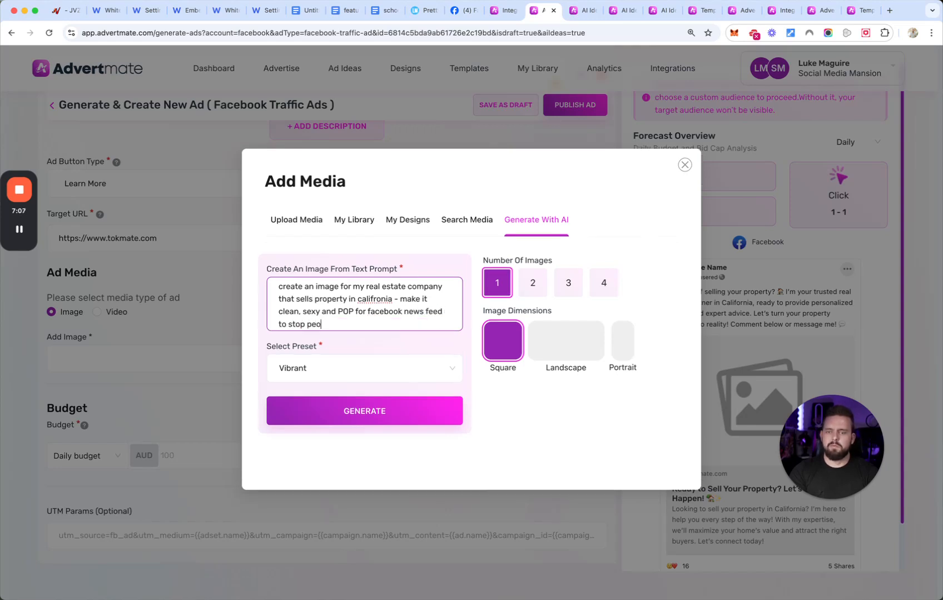
text(ple scrolling)
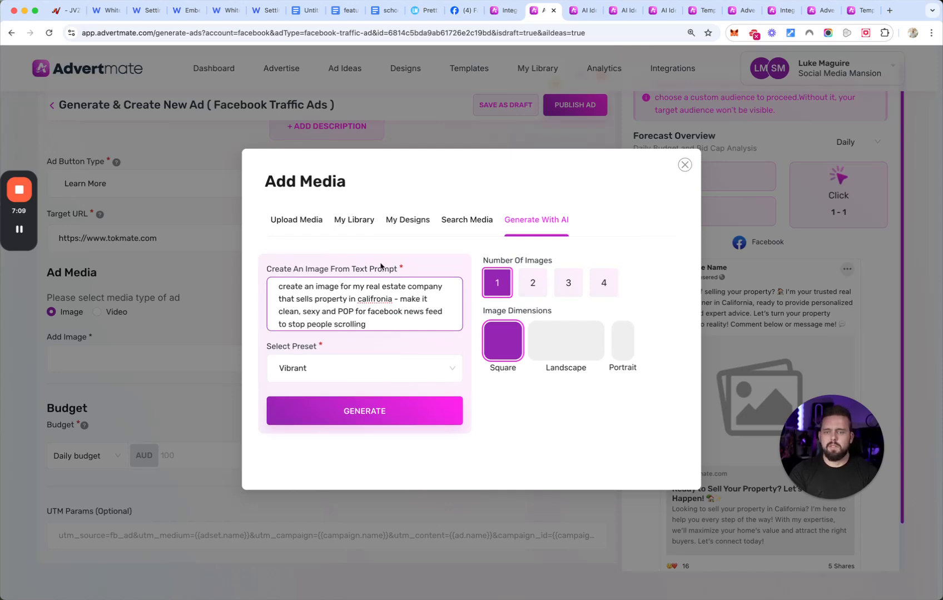
right_click(383, 305)
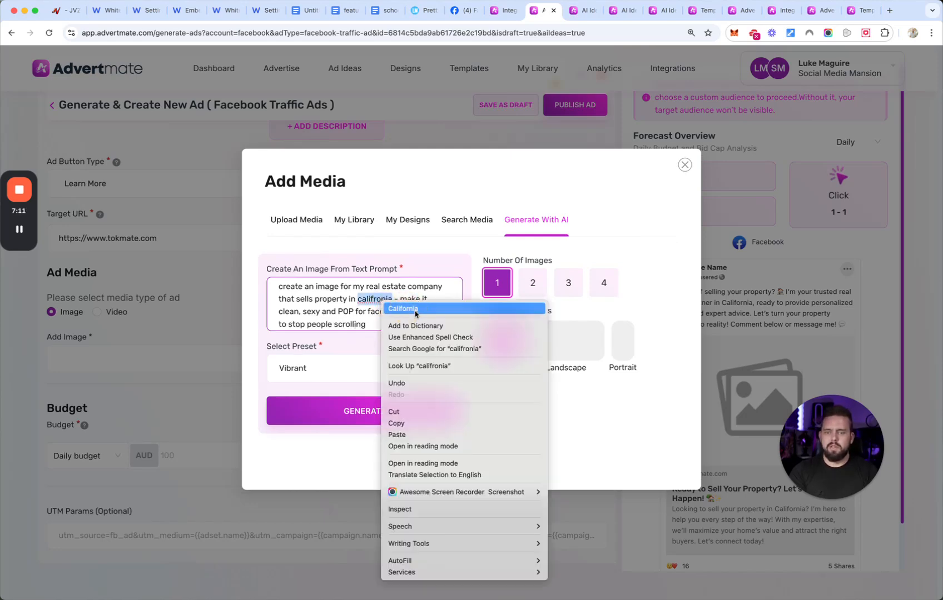
click(414, 309)
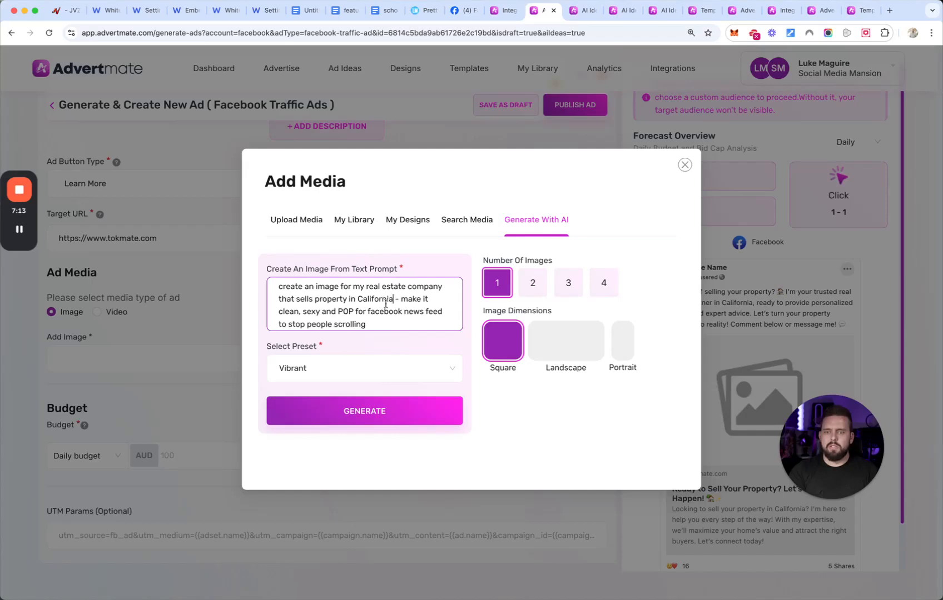
- Switch to the parenting ebook's Facebook Leads ad and review its generated headlines, primary texts and descriptions
click(622, 12)
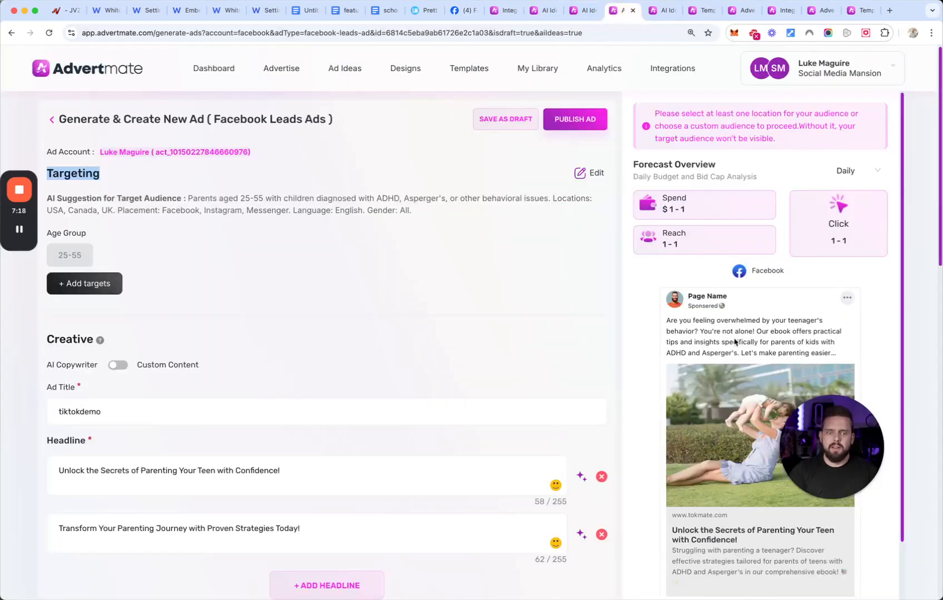
scroll(501, 389, down, 2)
scroll(333, 356, down, 3)
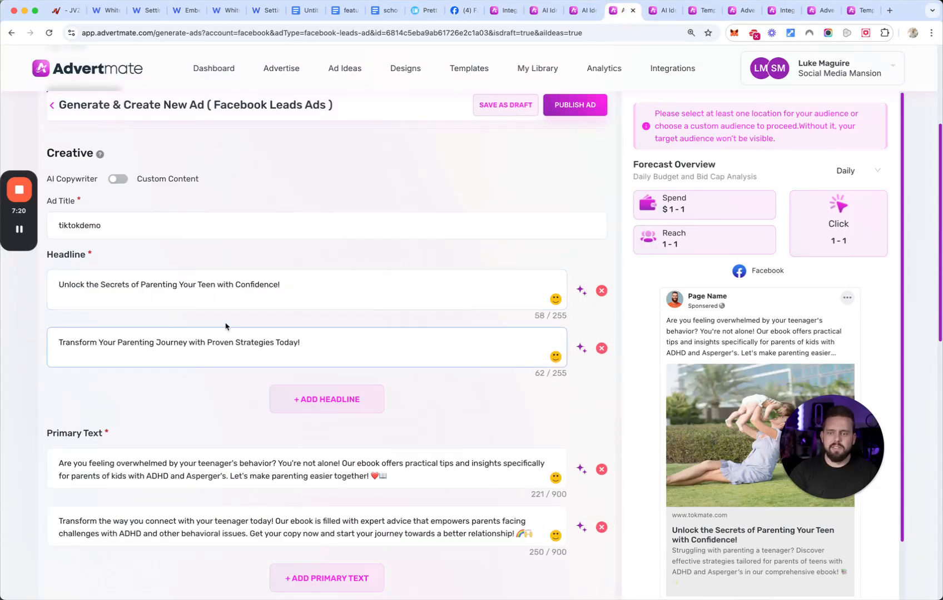
scroll(239, 375, down, 3)
scroll(227, 377, down, 3)
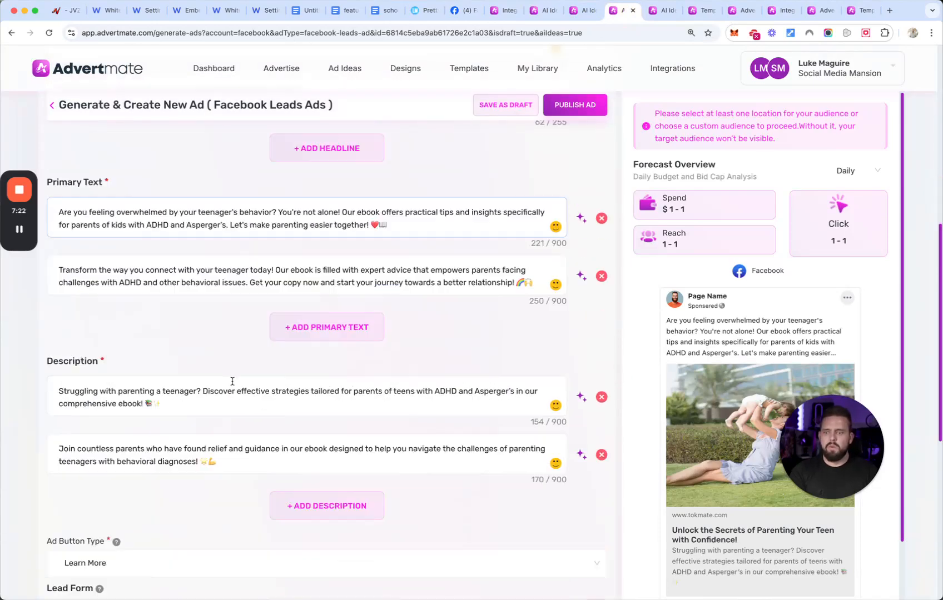
scroll(227, 377, up, 2)
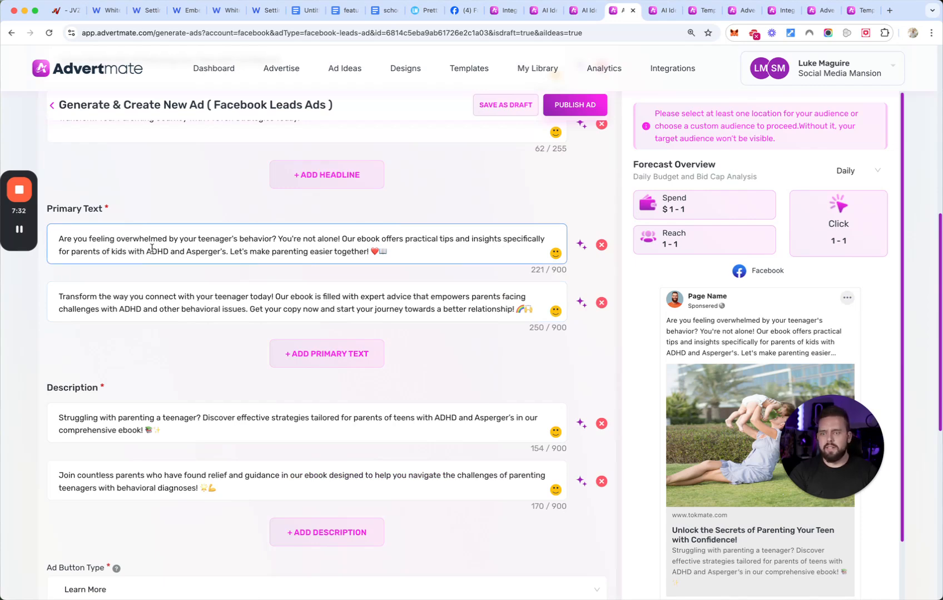
scroll(246, 252, down, 7)
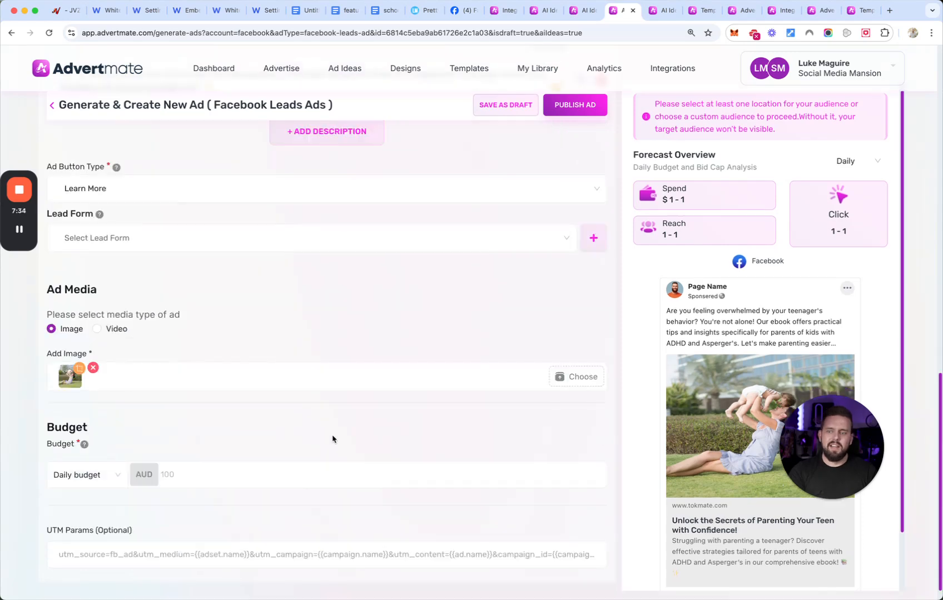
- Remove the parent-and-child image from the Facebook Leads ad's media and choose AI image generation for a replacement
click(94, 368)
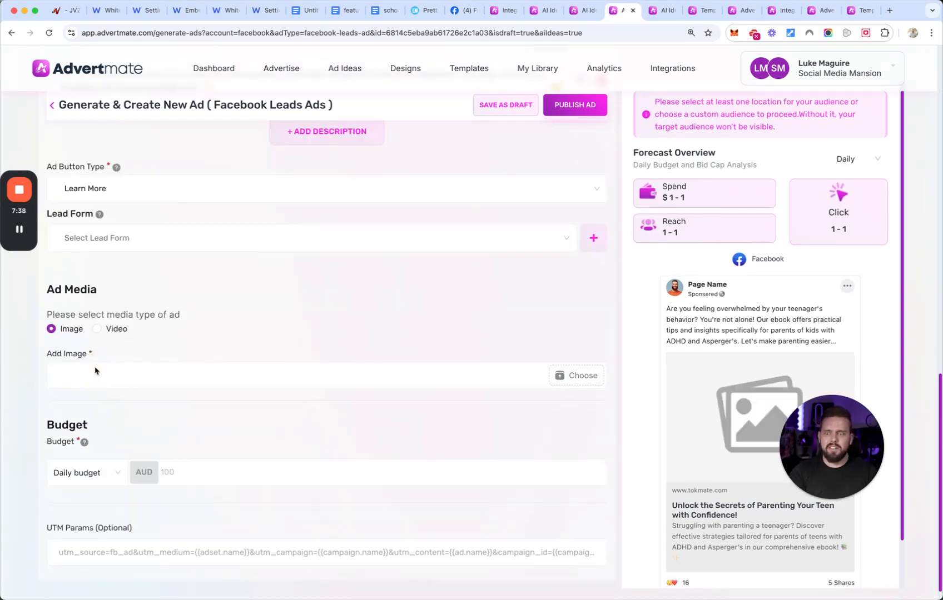
scroll(167, 294, up, 2)
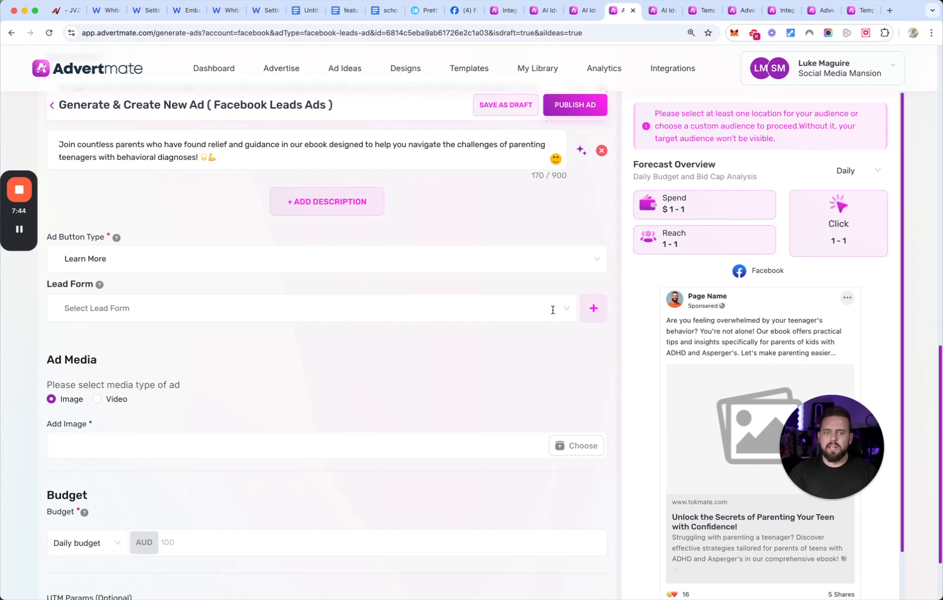
scroll(433, 404, down, 1)
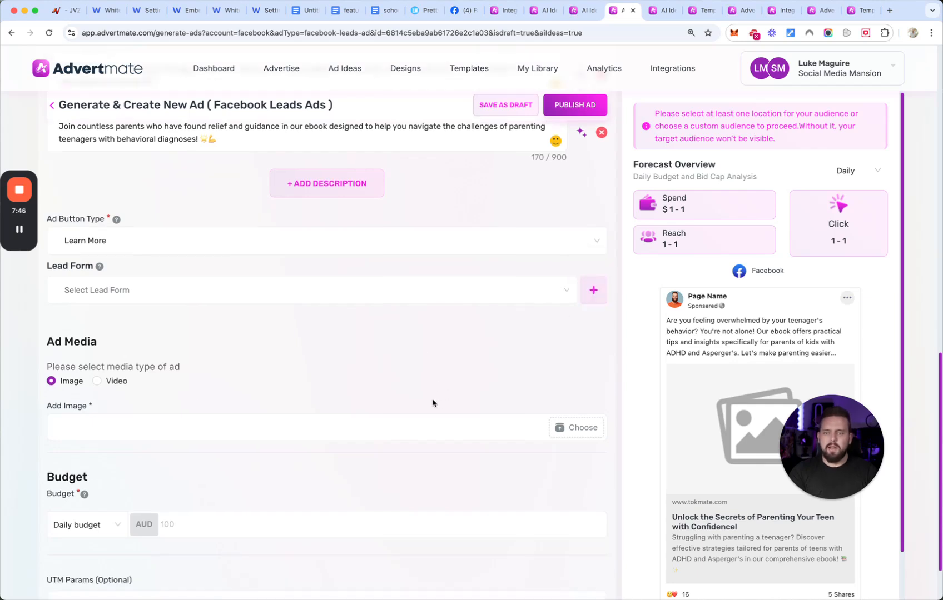
scroll(433, 403, down, 1)
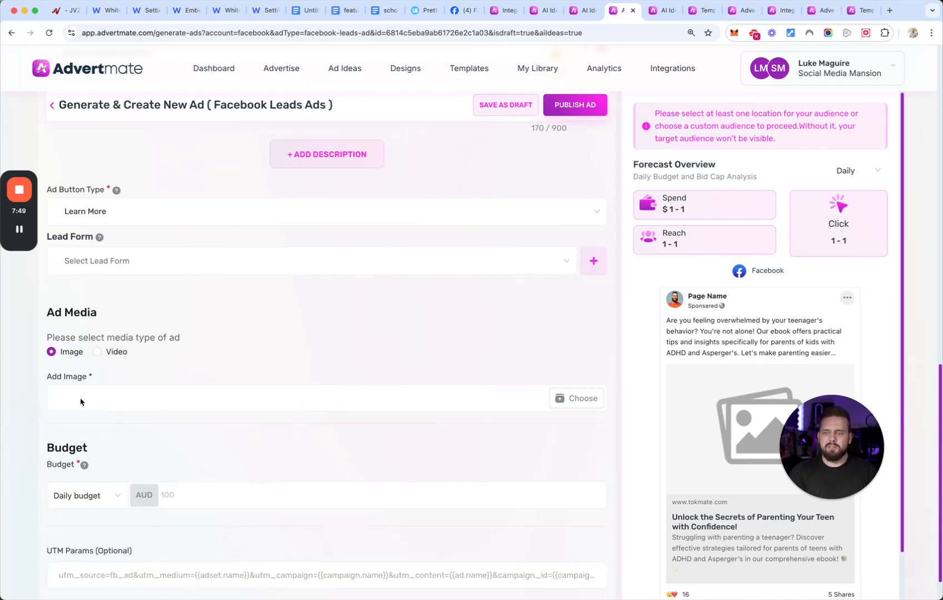
click(580, 398)
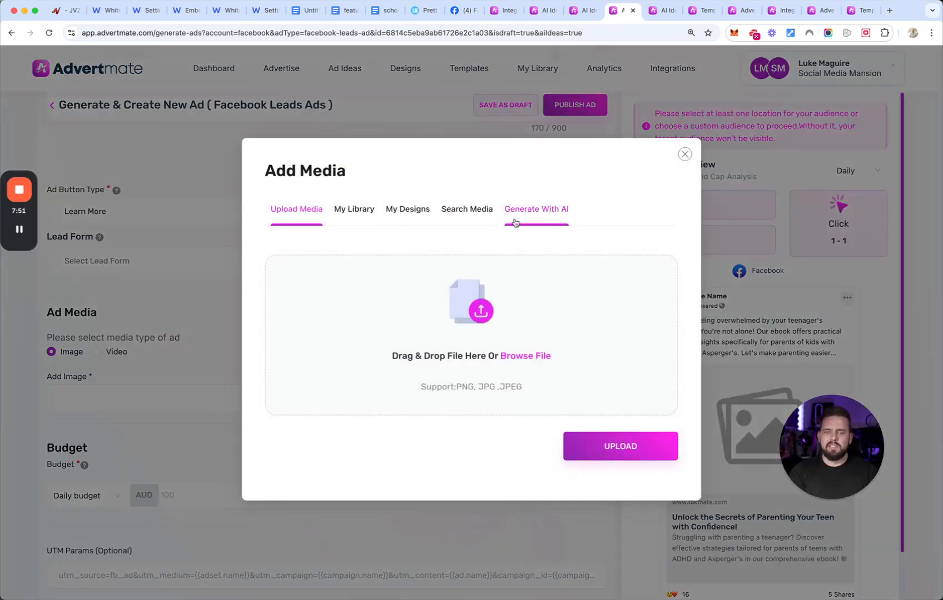
click(536, 216)
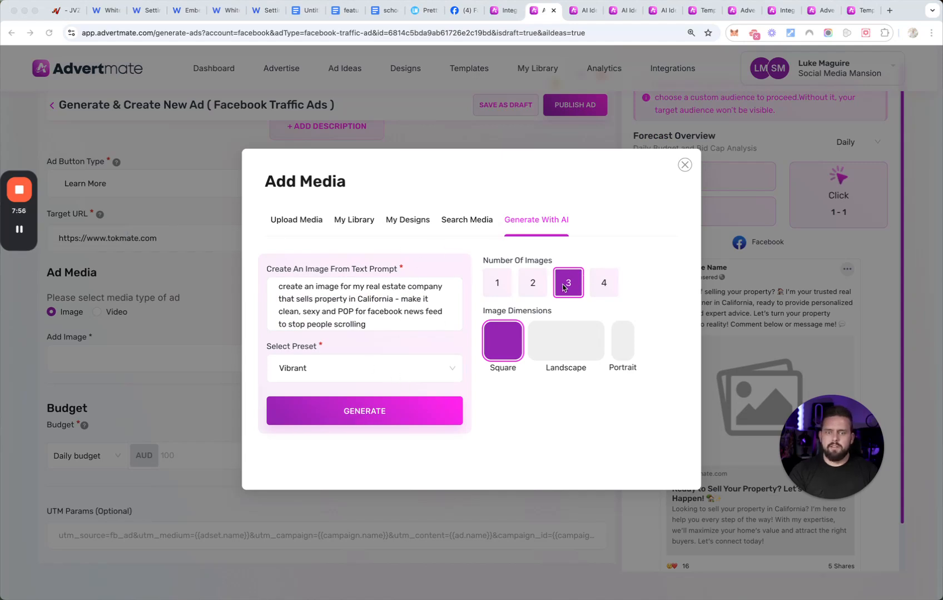
- Generate three square images with the Vibrant preset from the real estate prompt in the Facebook Traffic ad
click(354, 401)
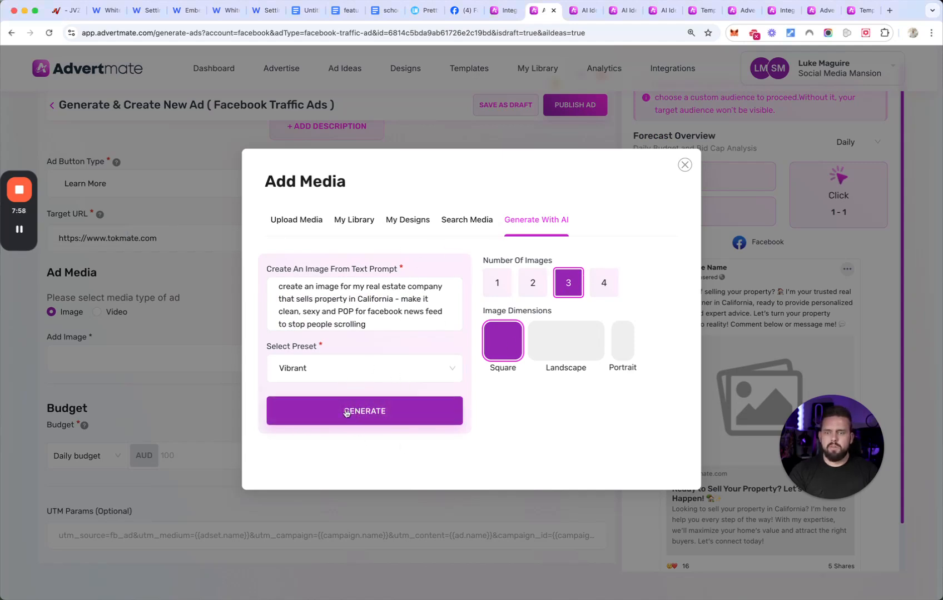
click(370, 414)
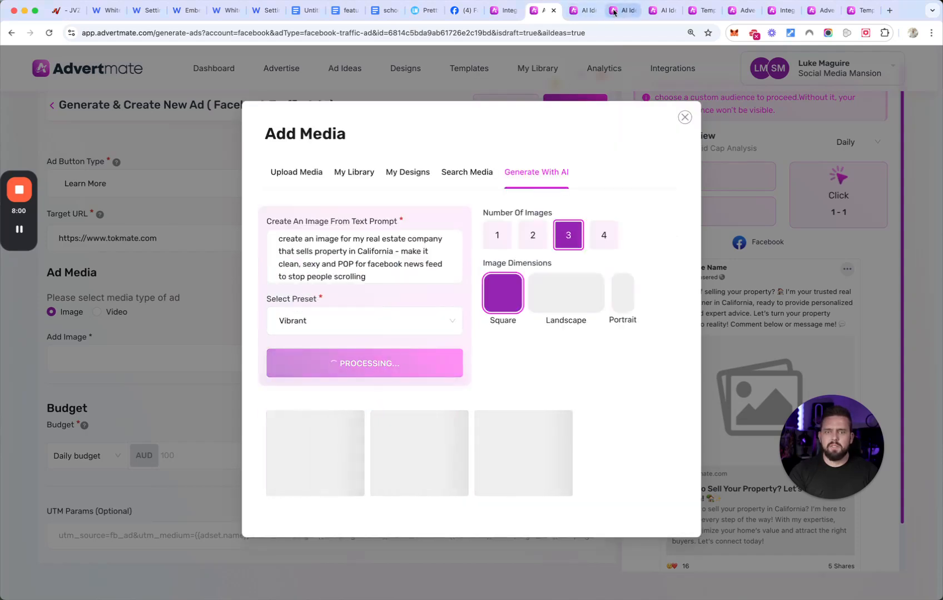
- In the Facebook Leads ad, correct "teeng" to "teen" in the ebook image prompt and generate three square images with the Creative preset
click(622, 10)
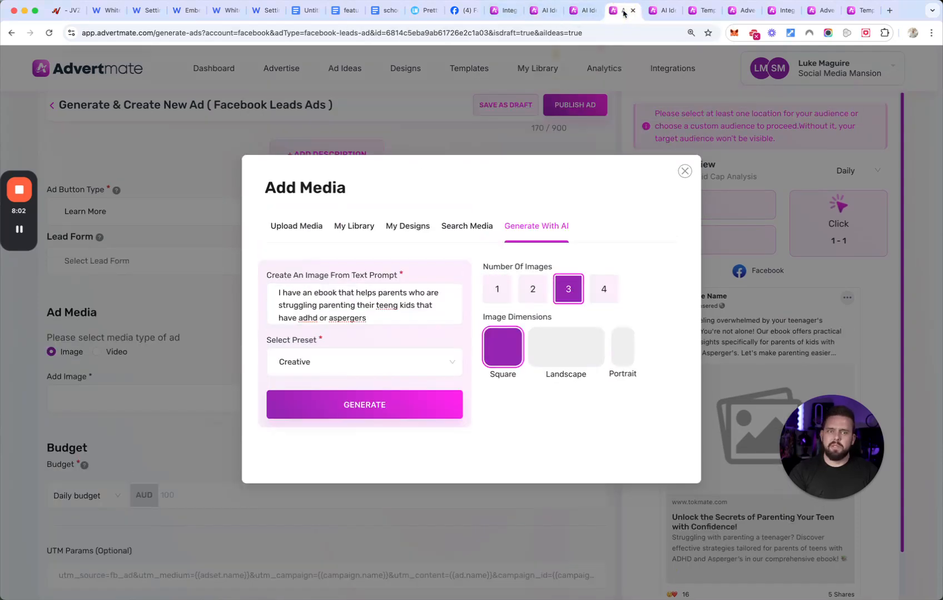
click(329, 299)
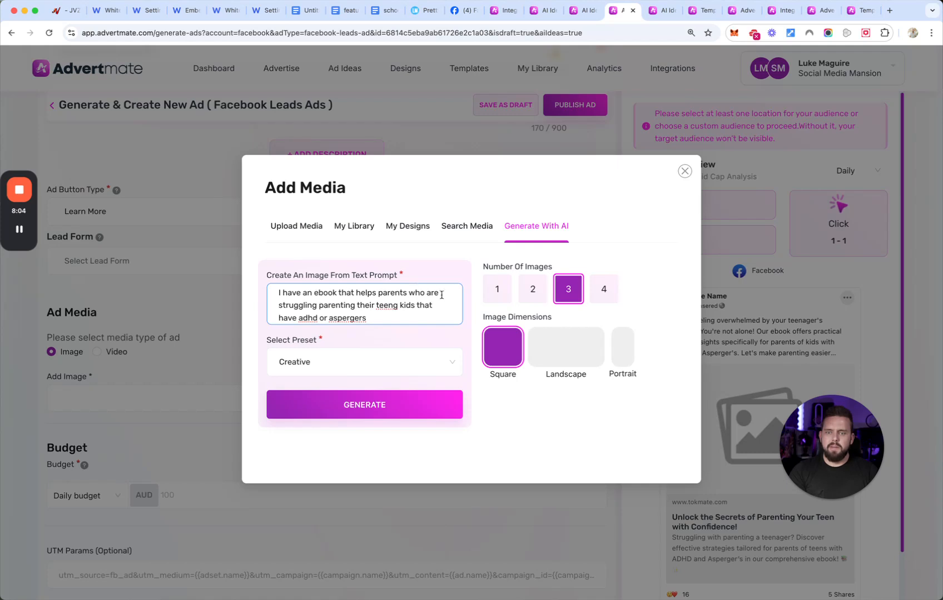
click(399, 306)
key(BackSpace)
key(BackSpace)
click(398, 409)
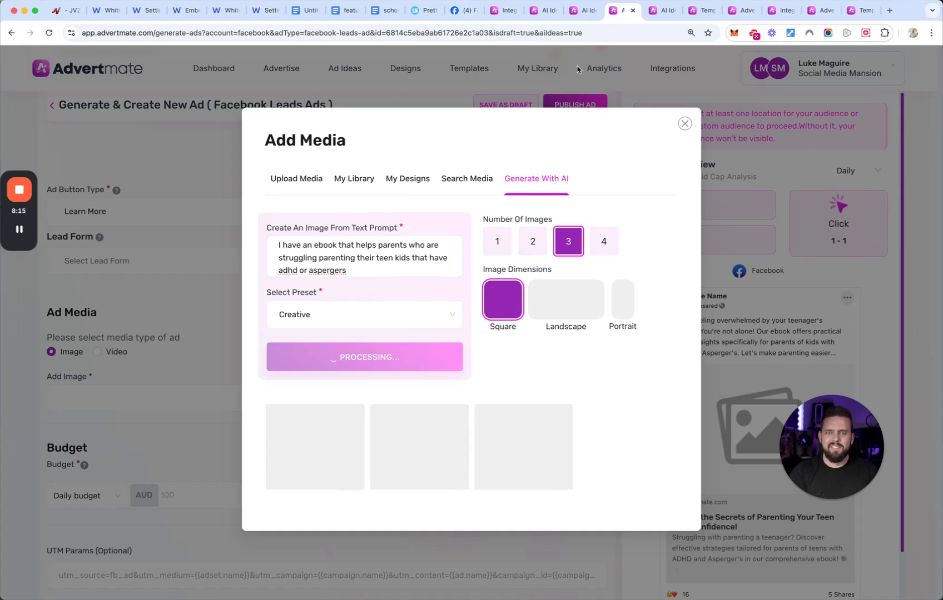
- Switch to the TikTok Leads ad and examine its targeting options for interests, hashtags, age group and location, plus the AI audience suggestion
click(581, 10)
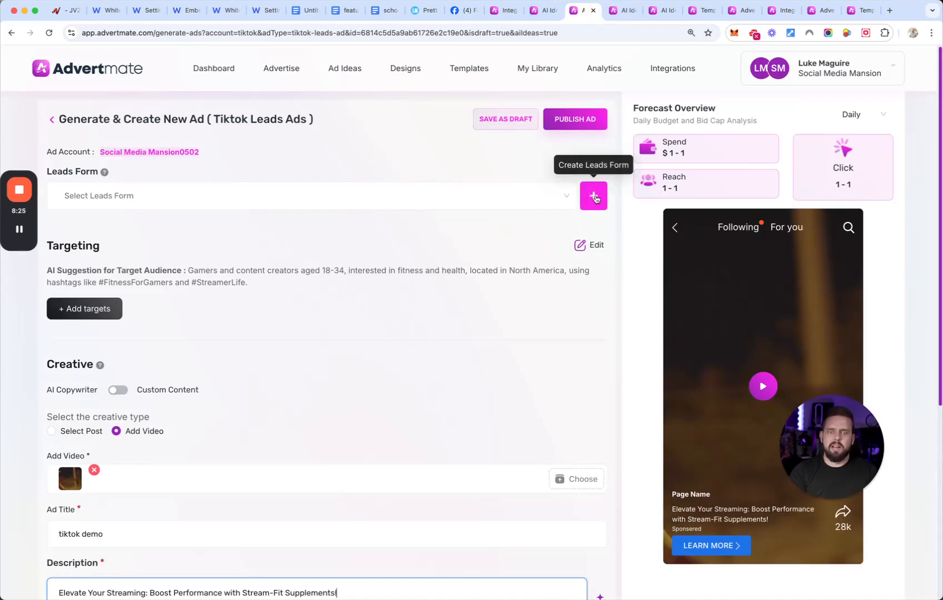
click(81, 309)
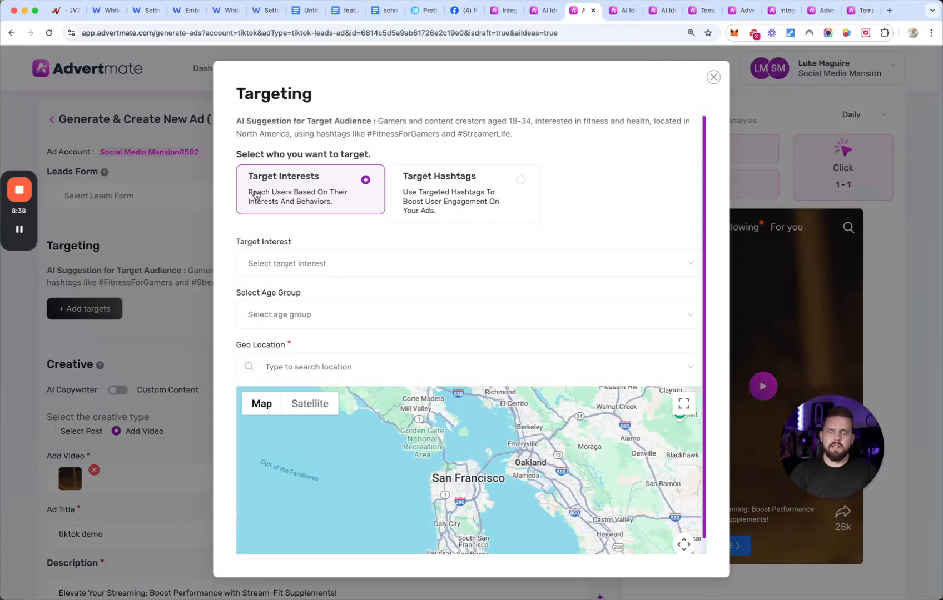
scroll(459, 327, down, 1)
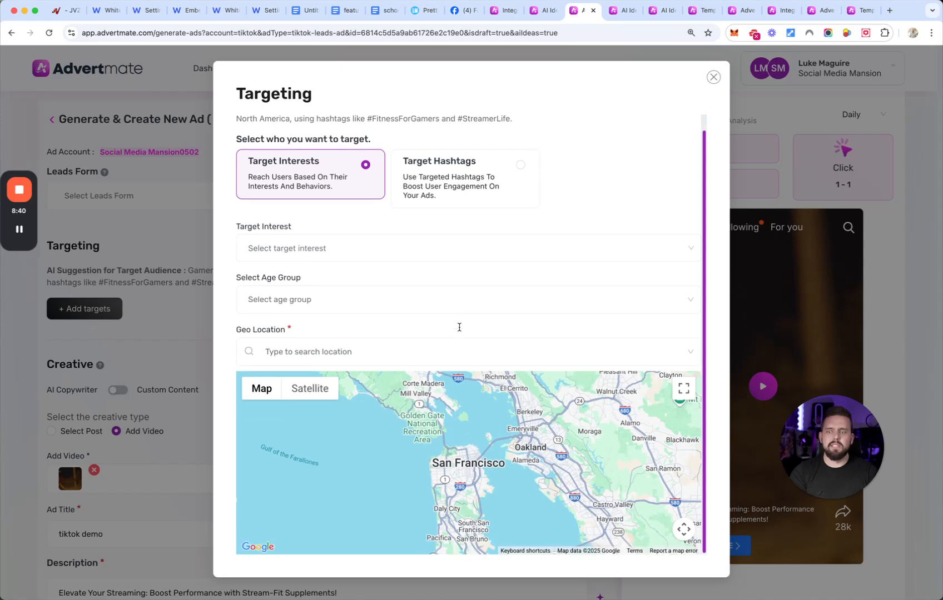
scroll(330, 311, up, 1)
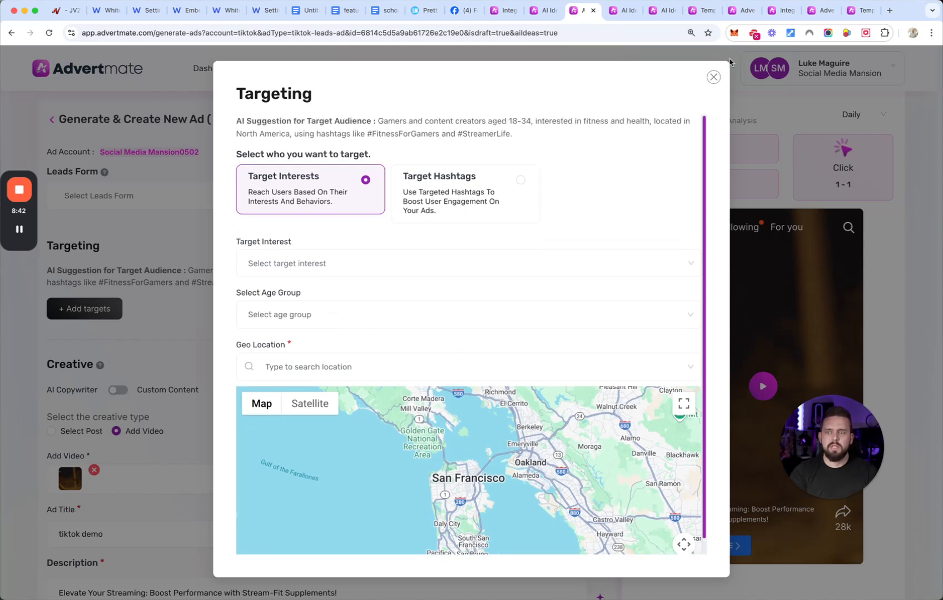
click(714, 77)
drag(191, 271, 276, 289)
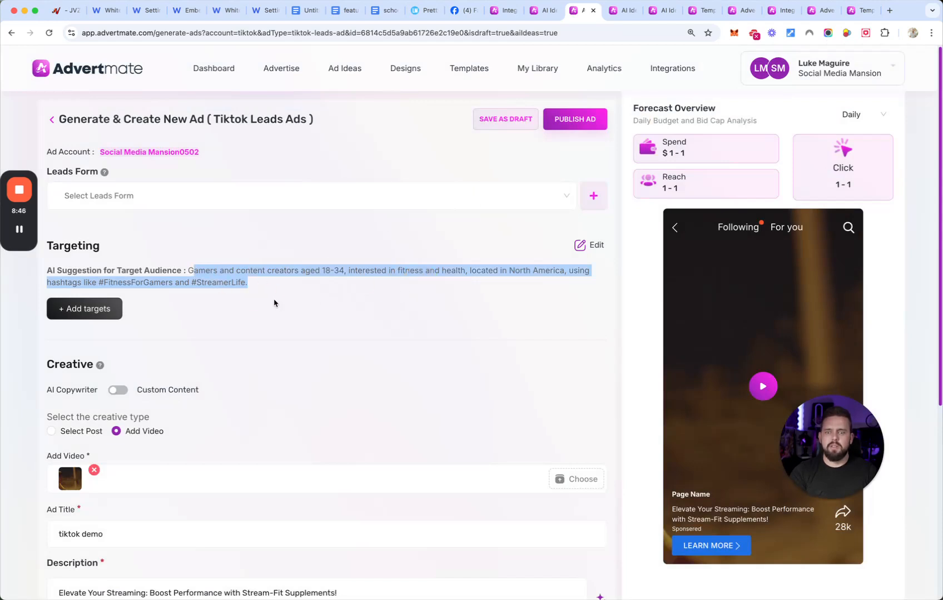
click(274, 303)
- Change the TikTok ad's creative type to Select Post, check the available posts, and review the remaining ad settings down to the budget
scroll(274, 302, down, 2)
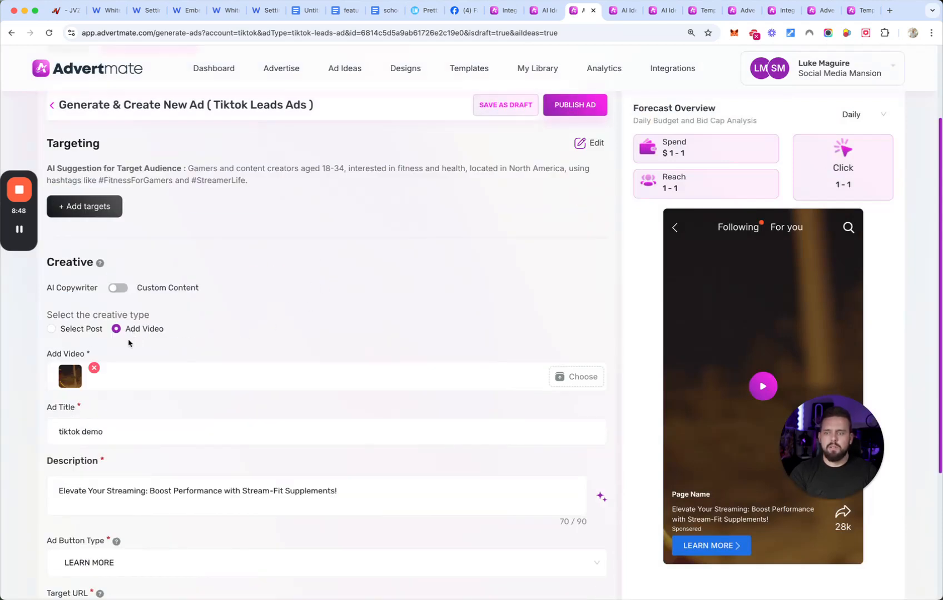
click(78, 330)
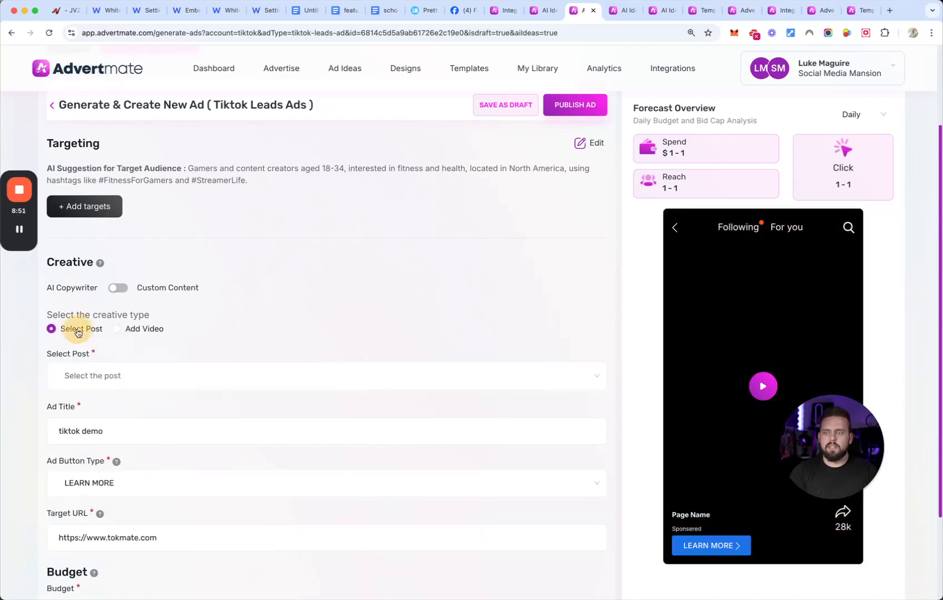
click(362, 369)
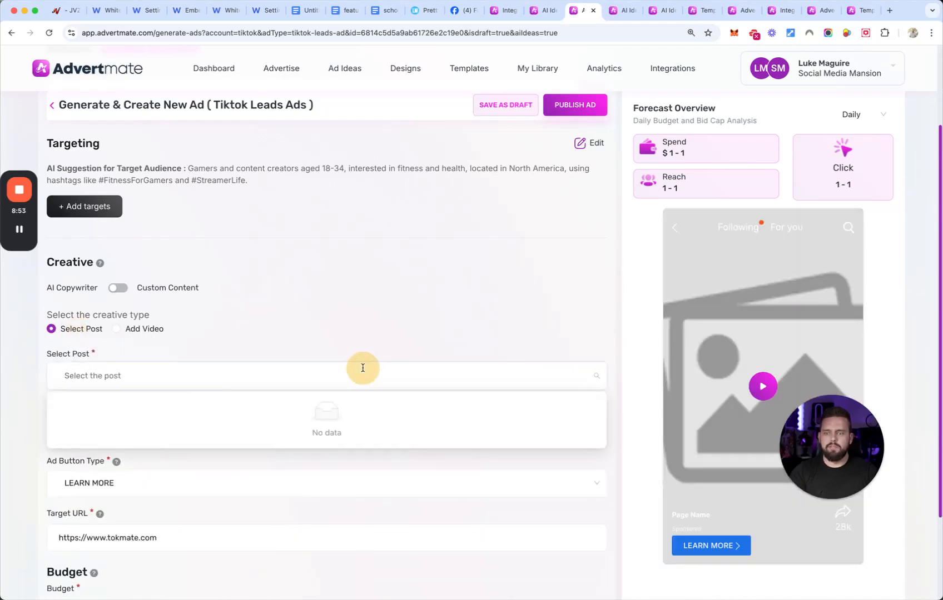
click(174, 338)
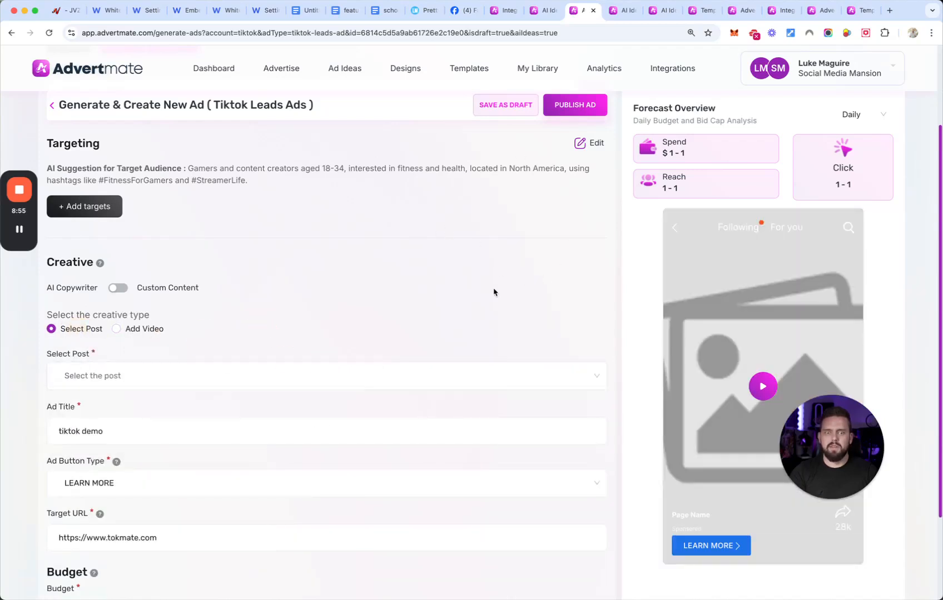
scroll(271, 266, up, 2)
scroll(242, 384, down, 4)
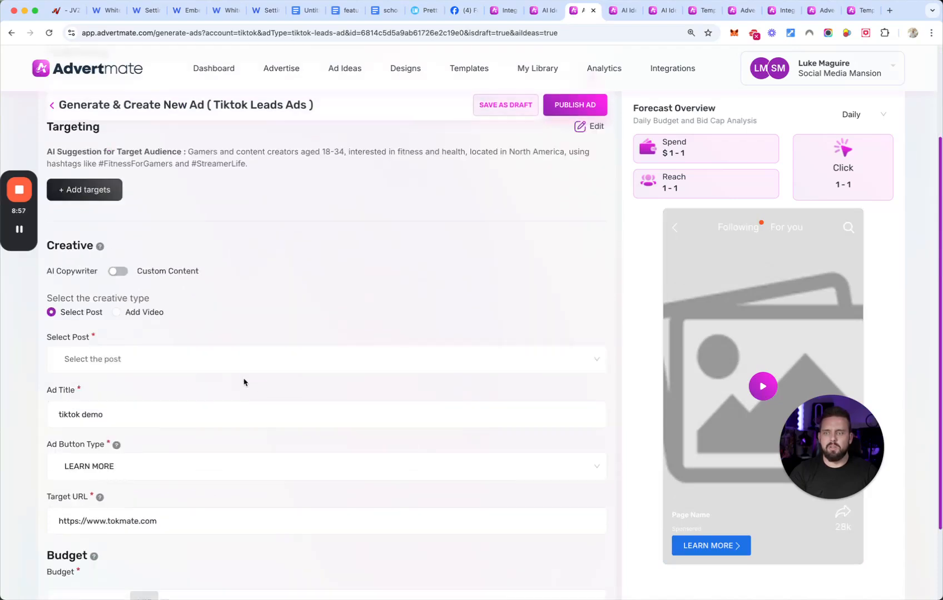
scroll(325, 386, down, 1)
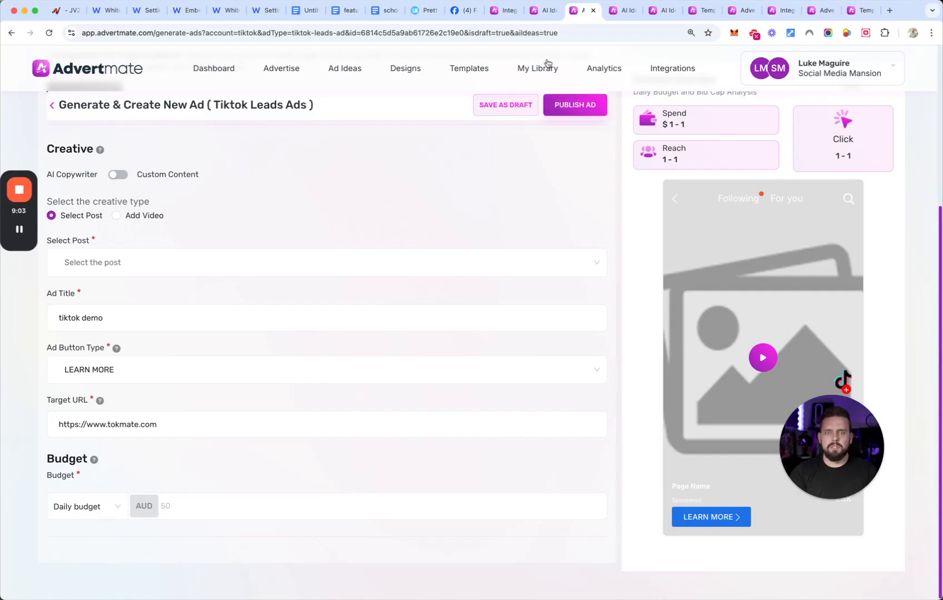
- Return to the real estate Facebook Traffic ad and preview each of the three generated images at enlarged size
click(544, 11)
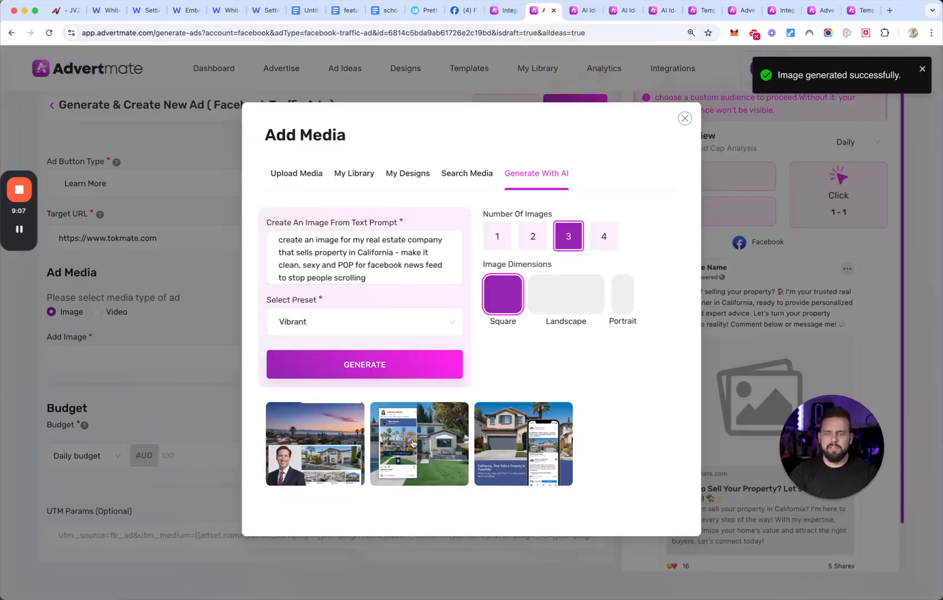
click(503, 443)
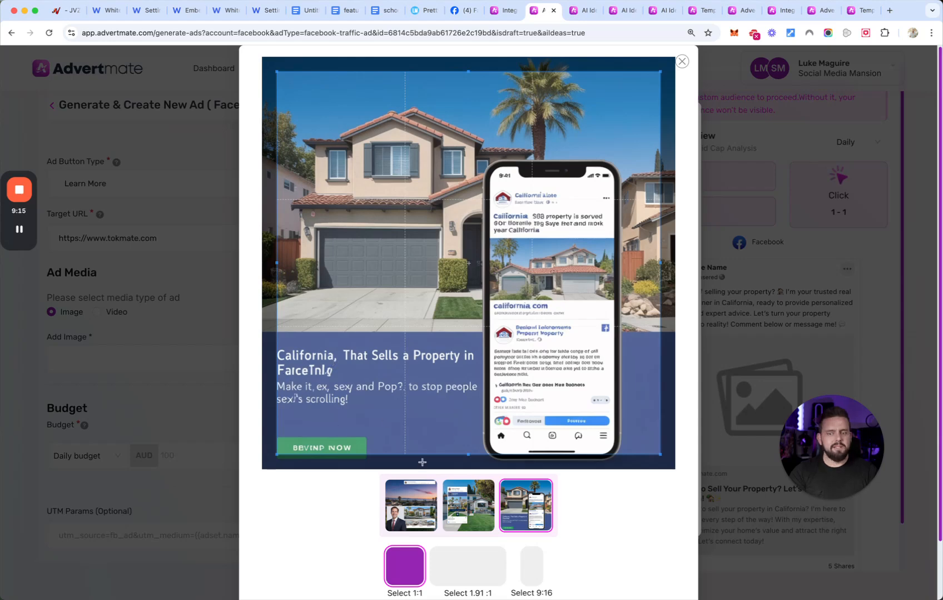
click(472, 513)
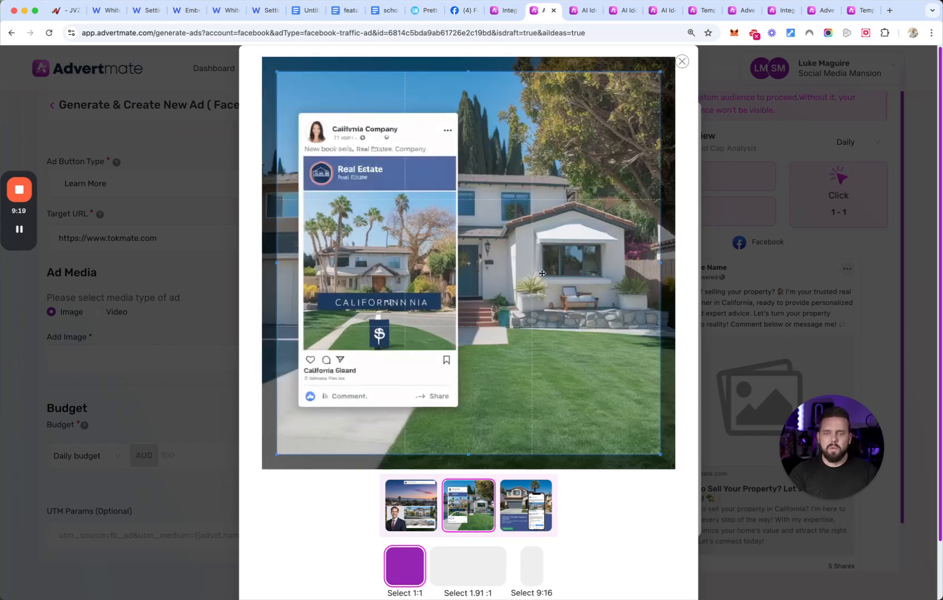
click(402, 509)
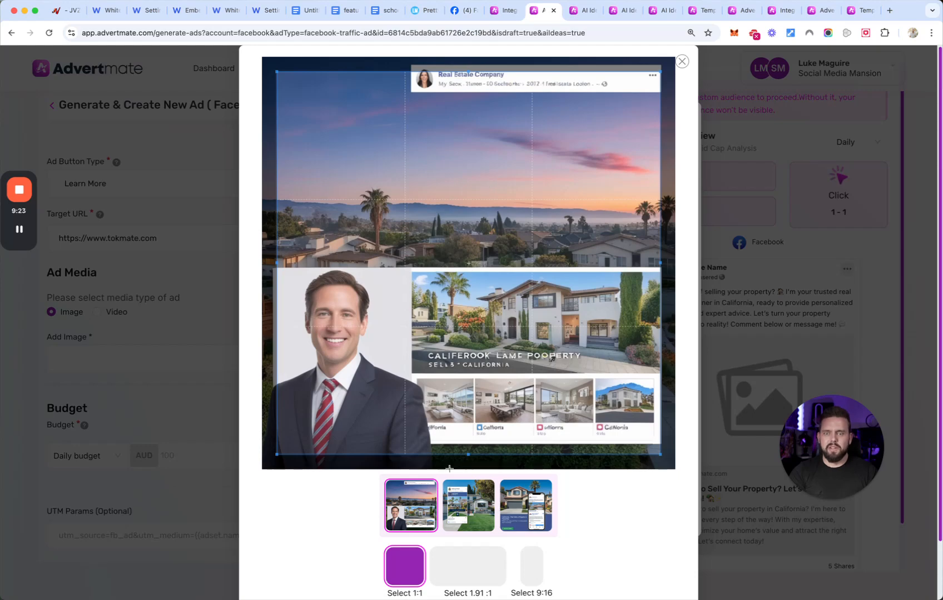
- Choose the second generated image, with the California Company post over a house, and save its 1:1 crop to the real estate ad
click(477, 510)
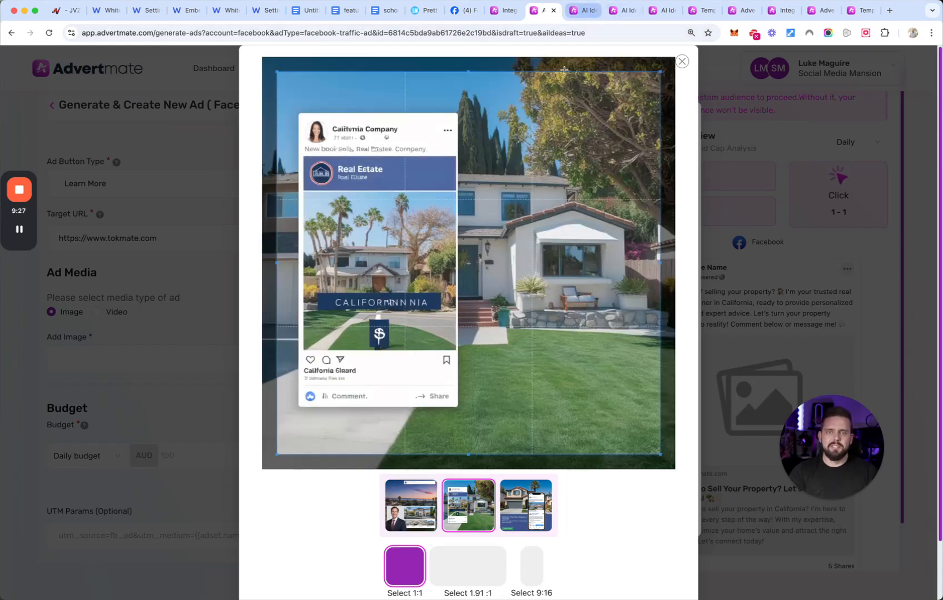
scroll(489, 523, down, 1)
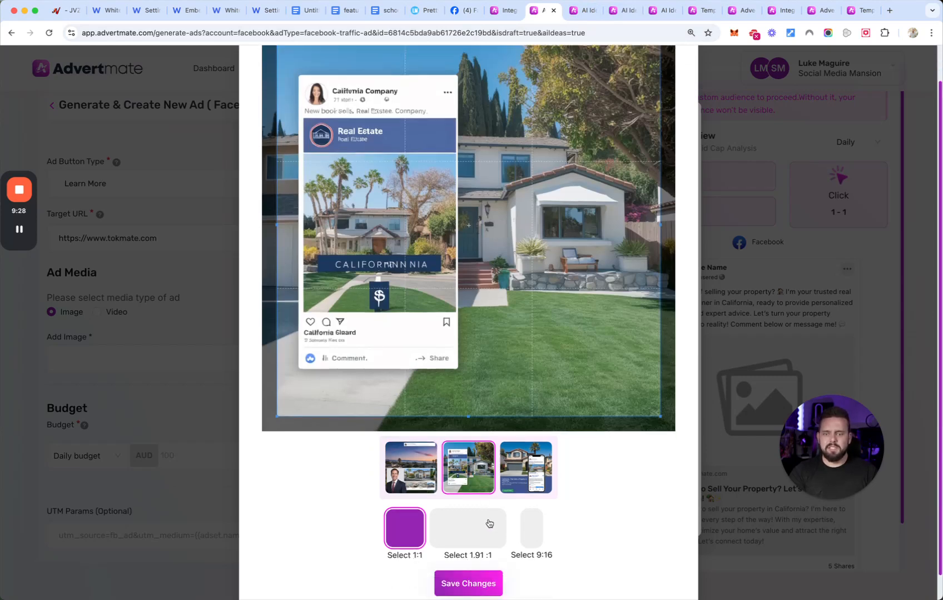
click(465, 583)
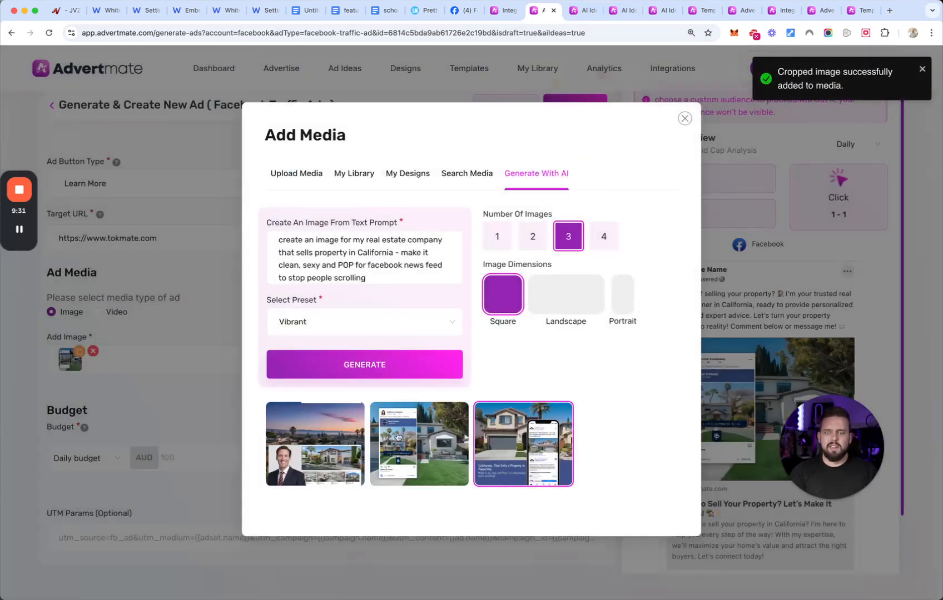
- Pick the California house image with the phone mock-up from My Library and save its 1:1 crop to the ad
click(403, 170)
click(358, 218)
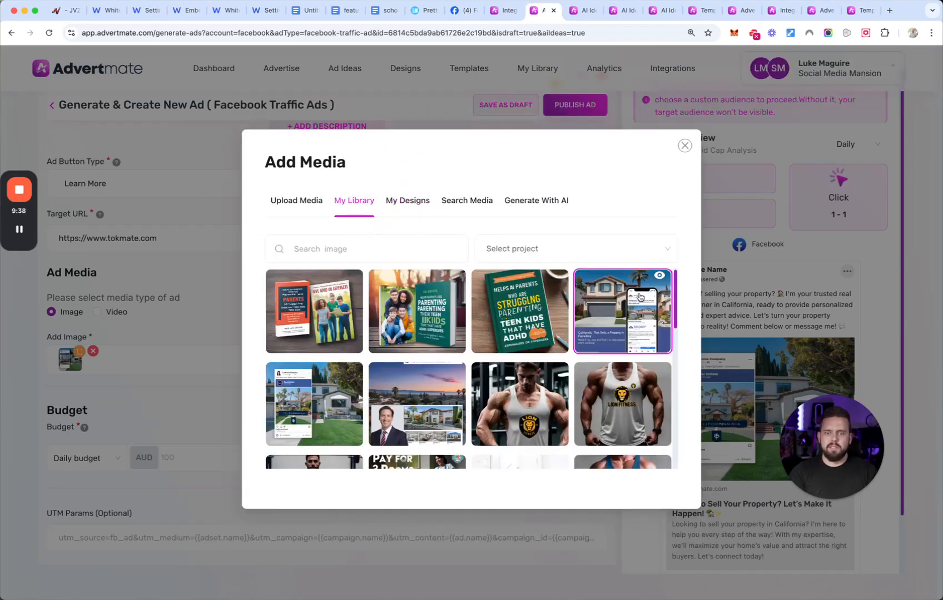
click(640, 297)
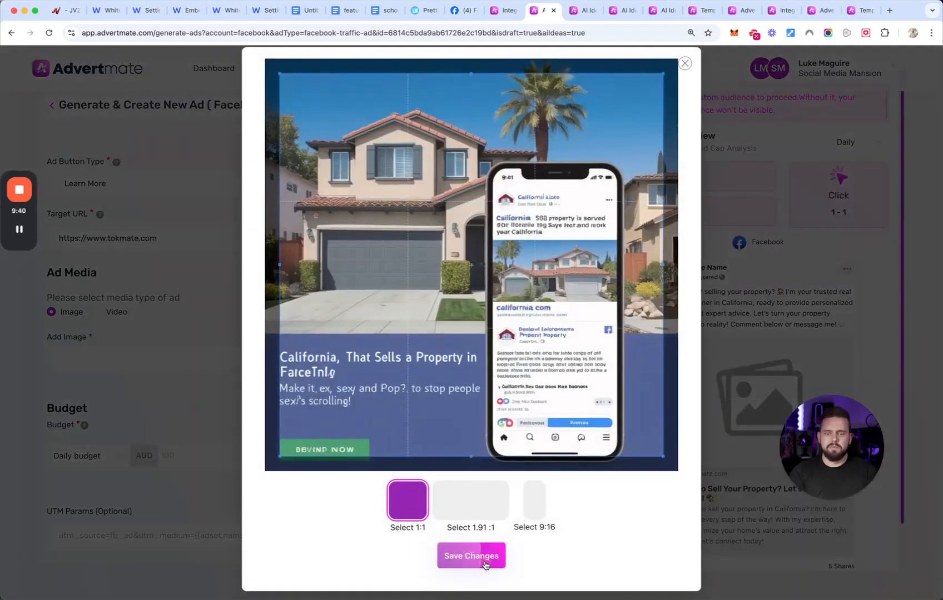
click(479, 558)
- Return to the Facebook Leads ad and preview each of the three generated ebook images at enlarged size
click(581, 10)
click(623, 10)
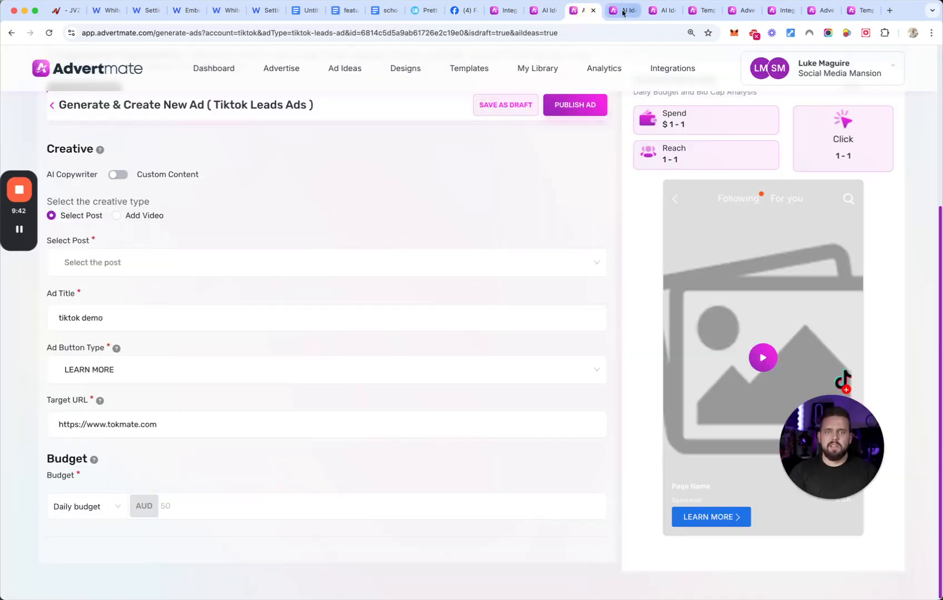
click(311, 480)
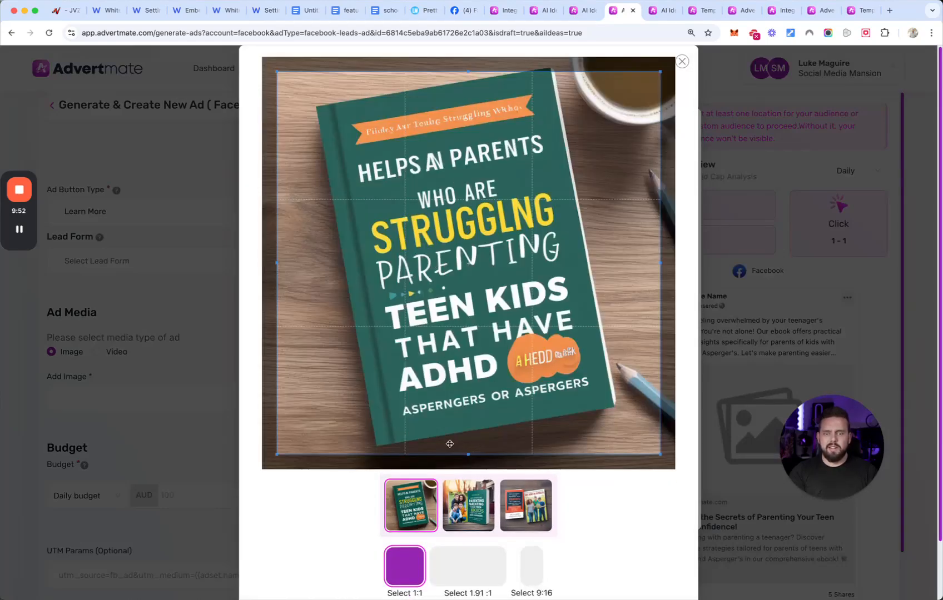
click(468, 506)
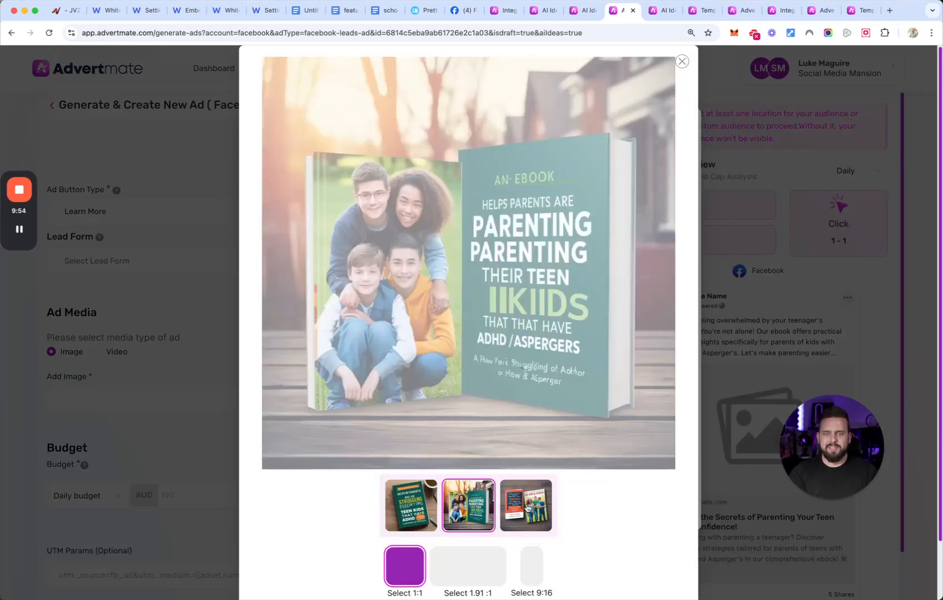
click(533, 512)
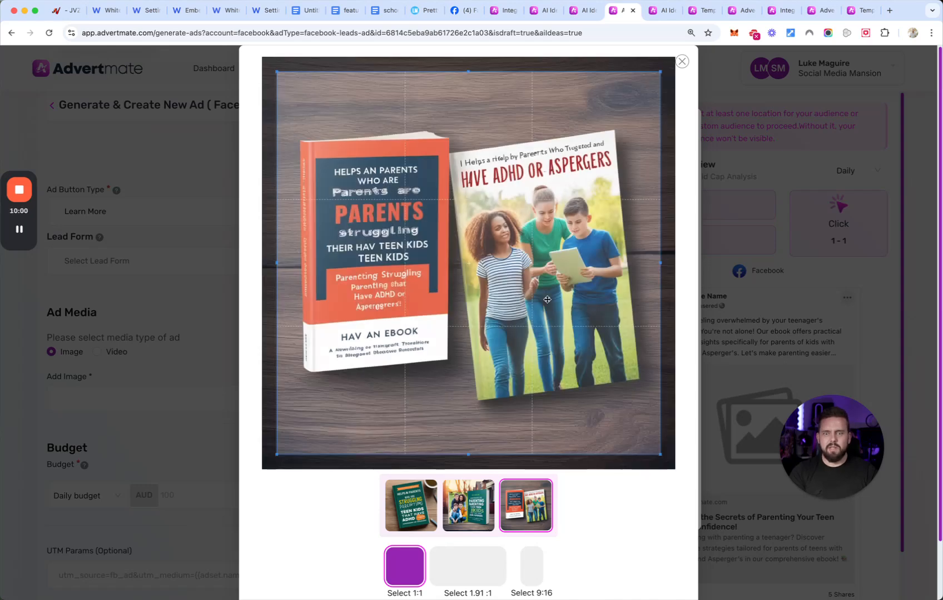
- Save the 1:1 crop of the third ebook image to the Leads ad, view it enlarged again, and close the media dialog
scroll(539, 210, down, 2)
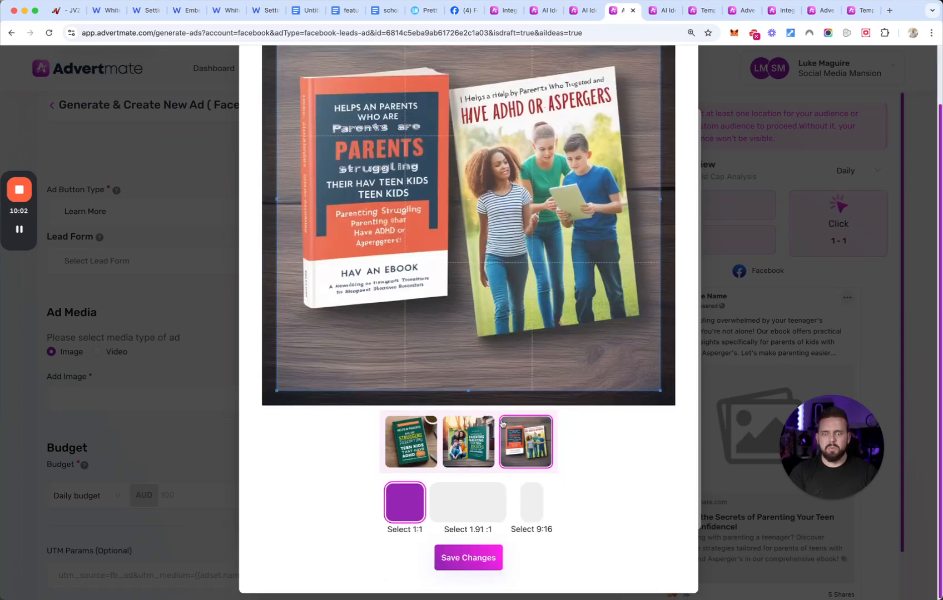
click(481, 559)
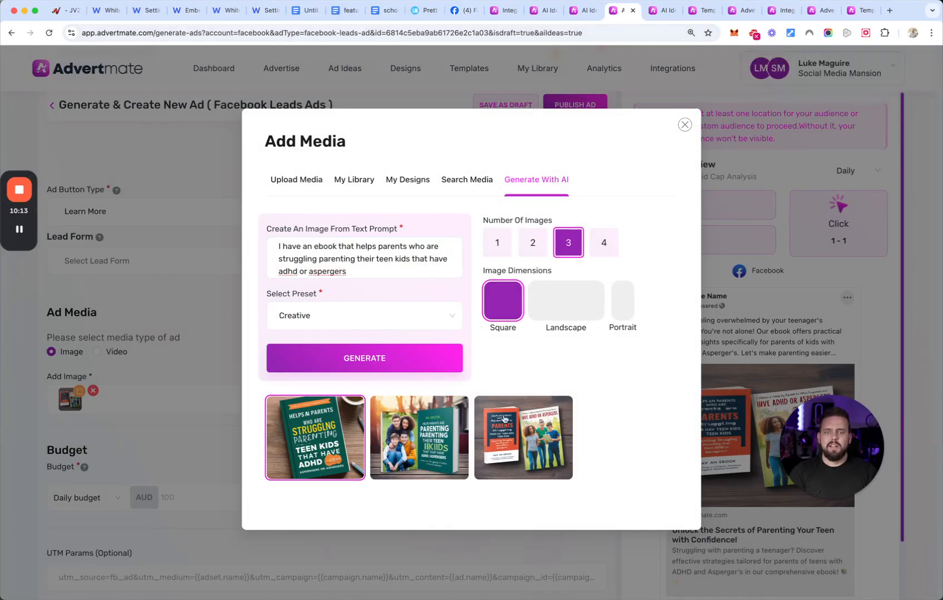
click(531, 443)
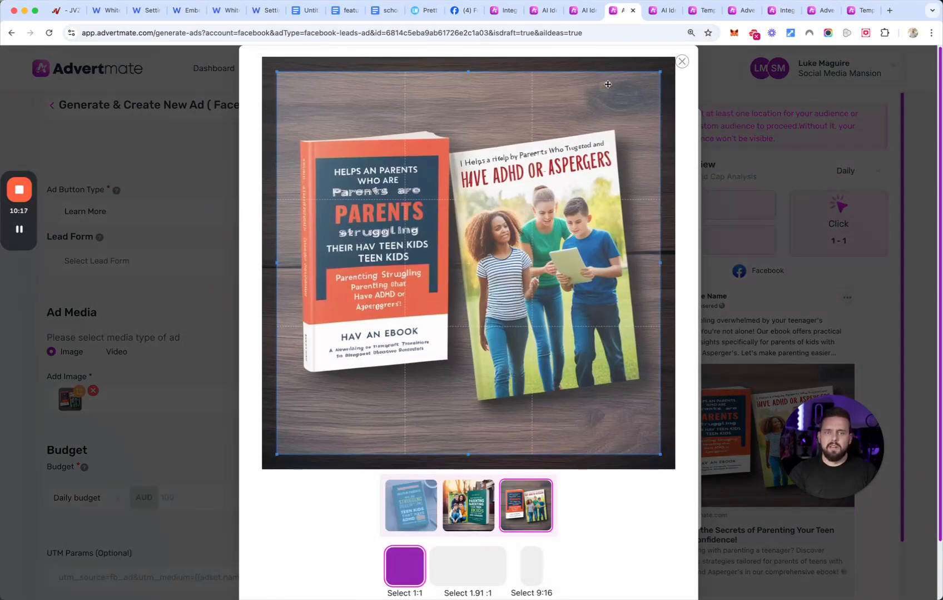
click(682, 61)
click(685, 125)
- Open the Leads ad's targeting settings and examine the audience, location, placement and target device options plus the AI audience suggestion
scroll(134, 328, up, 10)
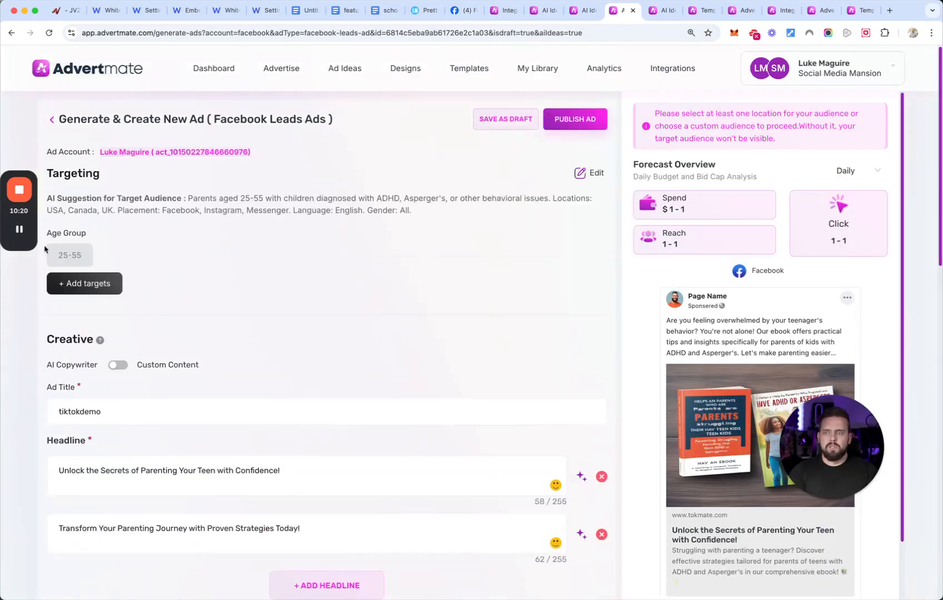
click(91, 286)
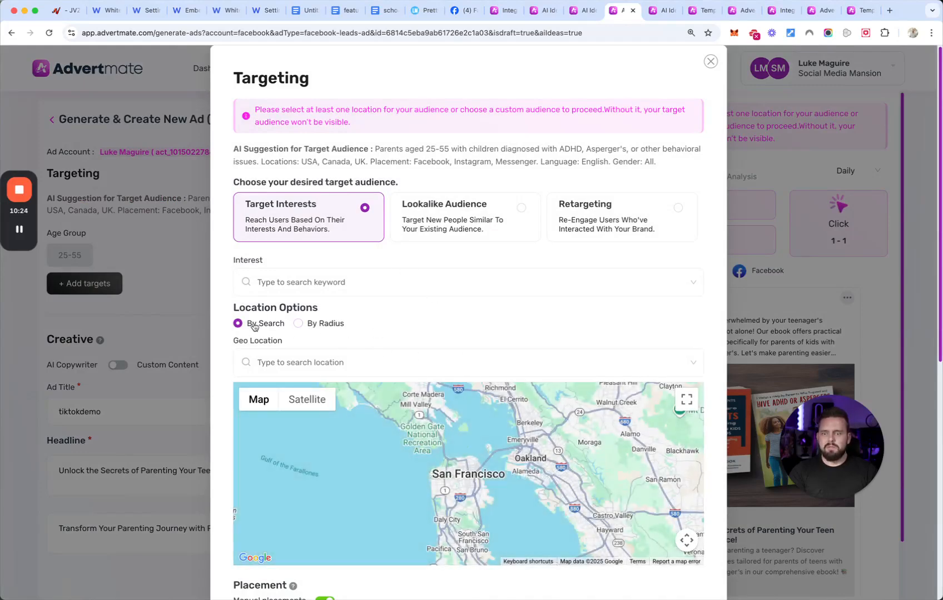
scroll(420, 337, down, 6)
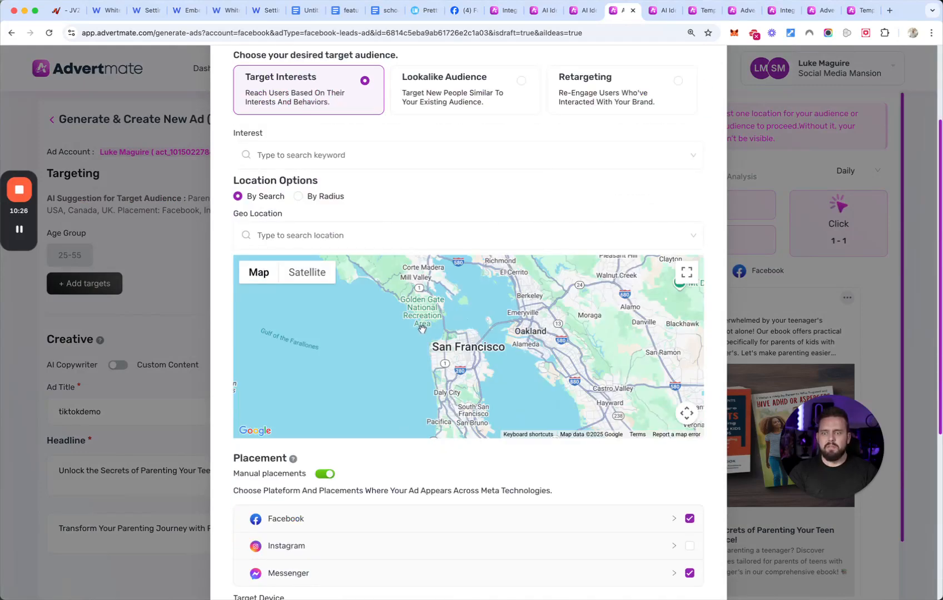
scroll(427, 334, down, 1)
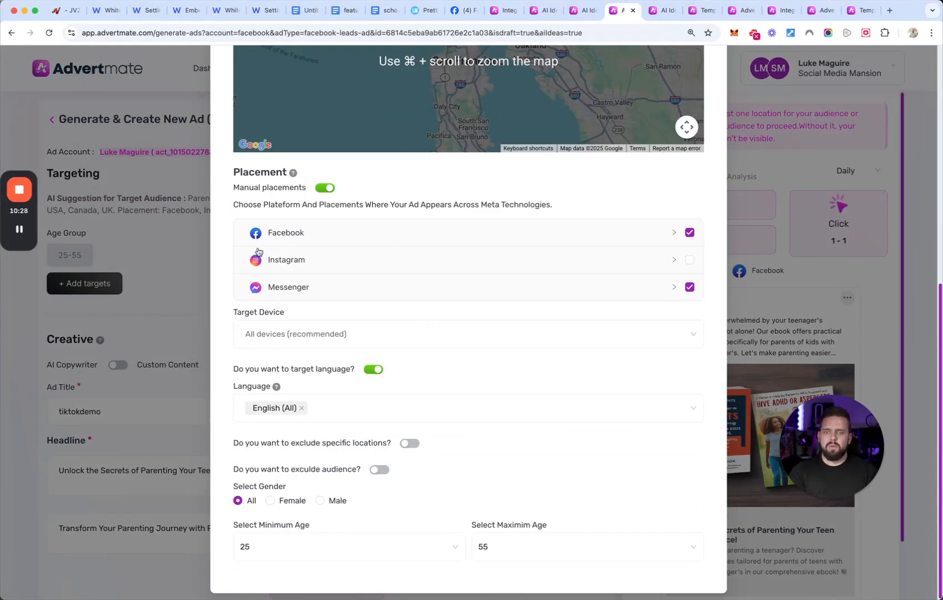
click(529, 335)
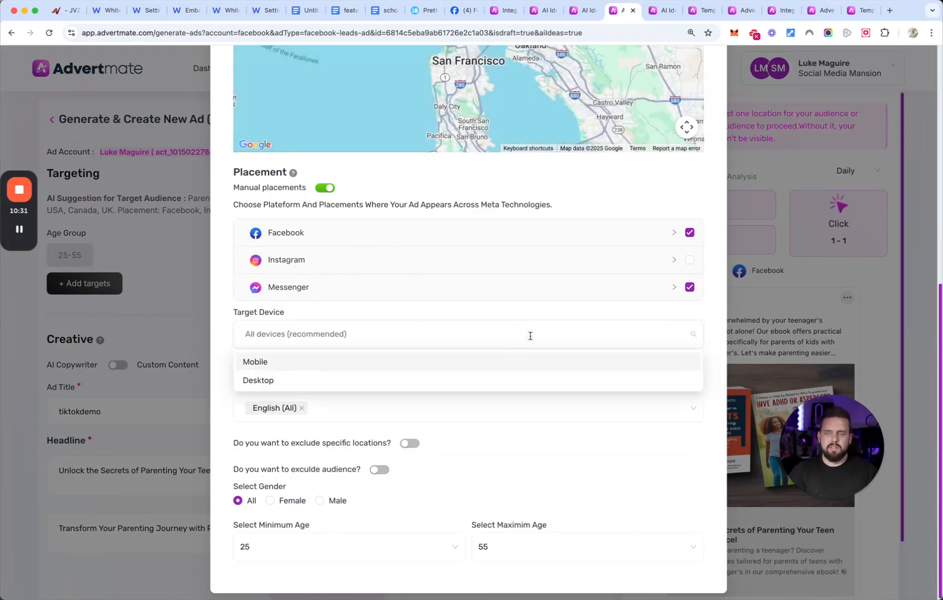
click(530, 337)
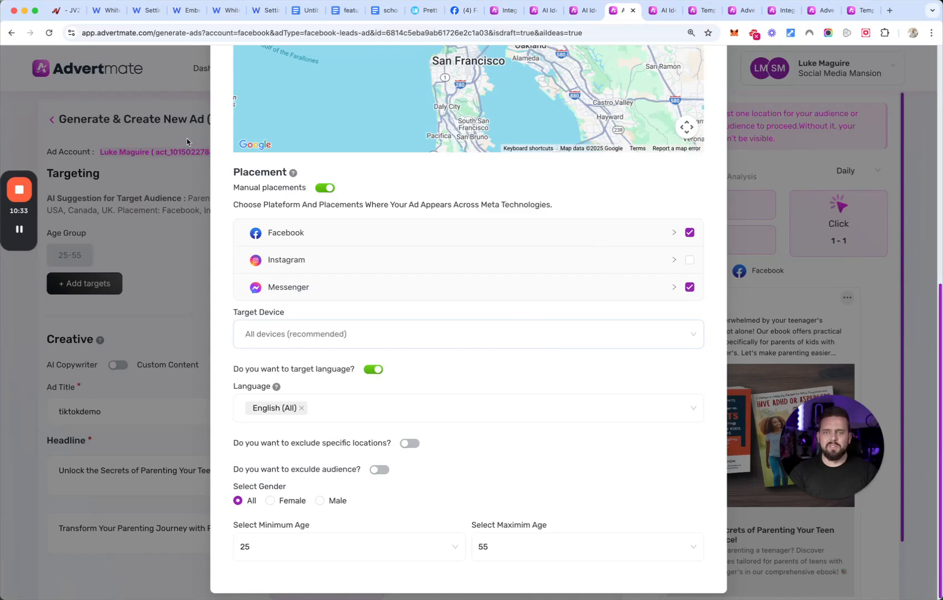
scroll(608, 196, up, 7)
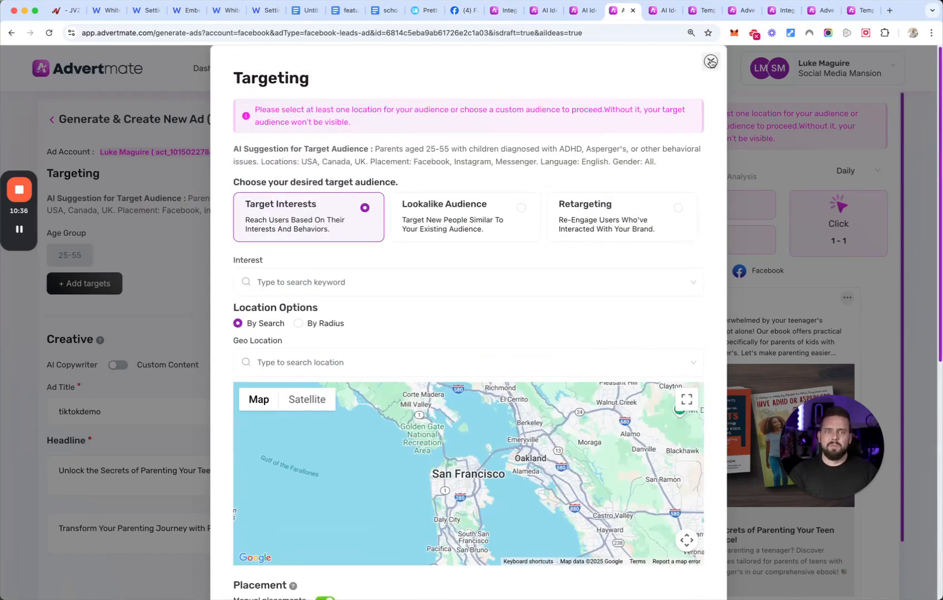
drag(375, 150, 694, 165)
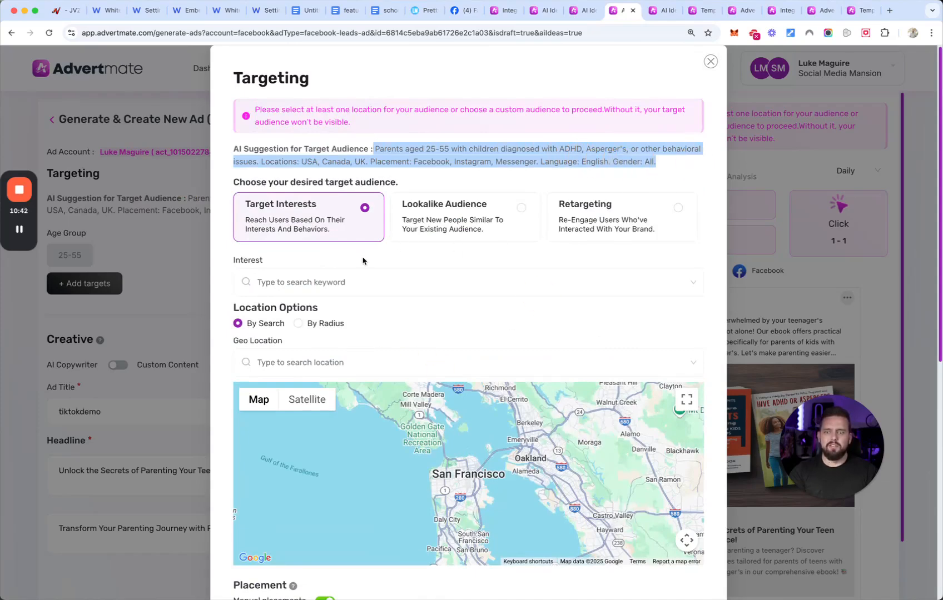
- Search the target interests for "adhd"
click(381, 279)
text(adf)
key(BackSpace)
text(hd)
key(super+a)
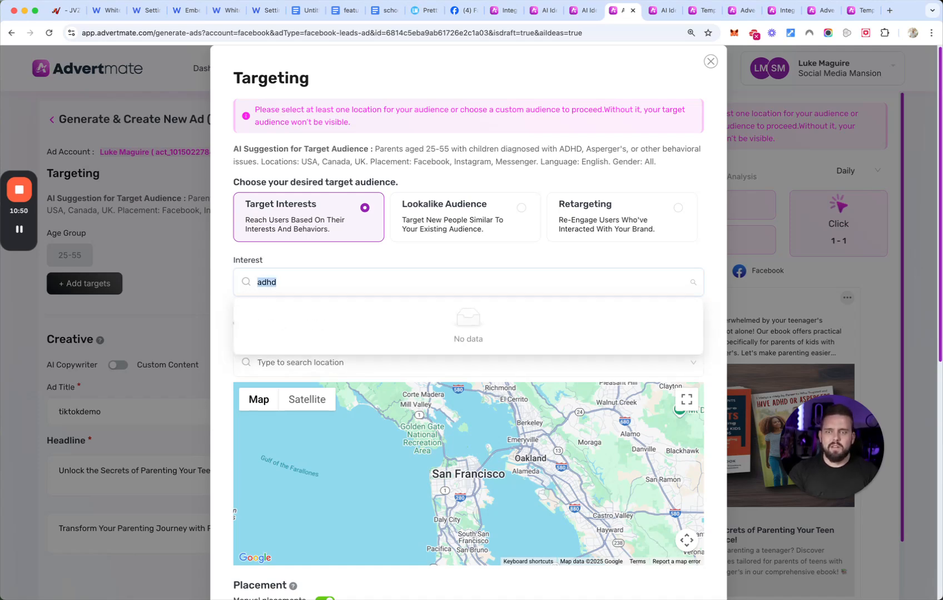
click(337, 256)
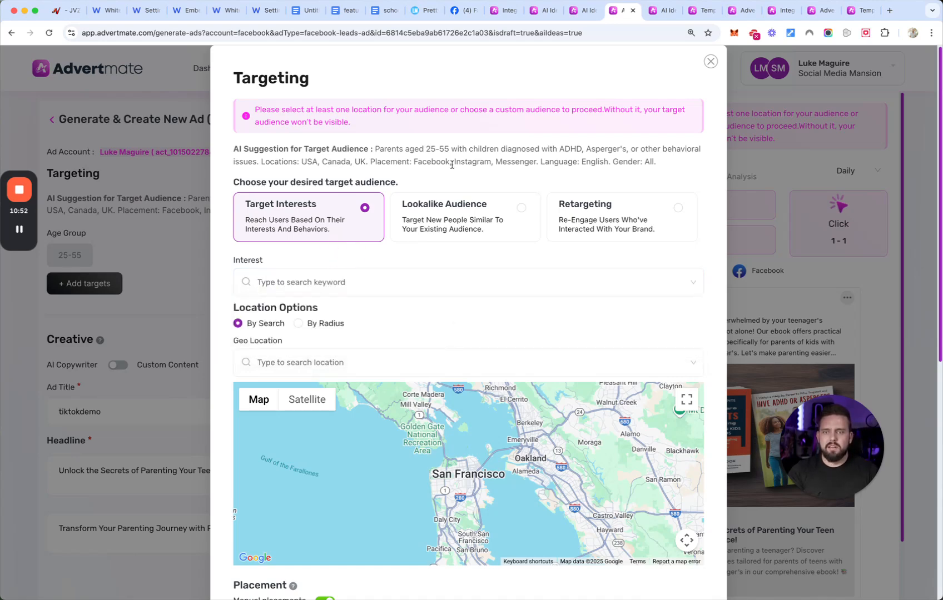
- Add Instagram to the Leads ad's manual placements and close the targeting settings
scroll(591, 326, down, 7)
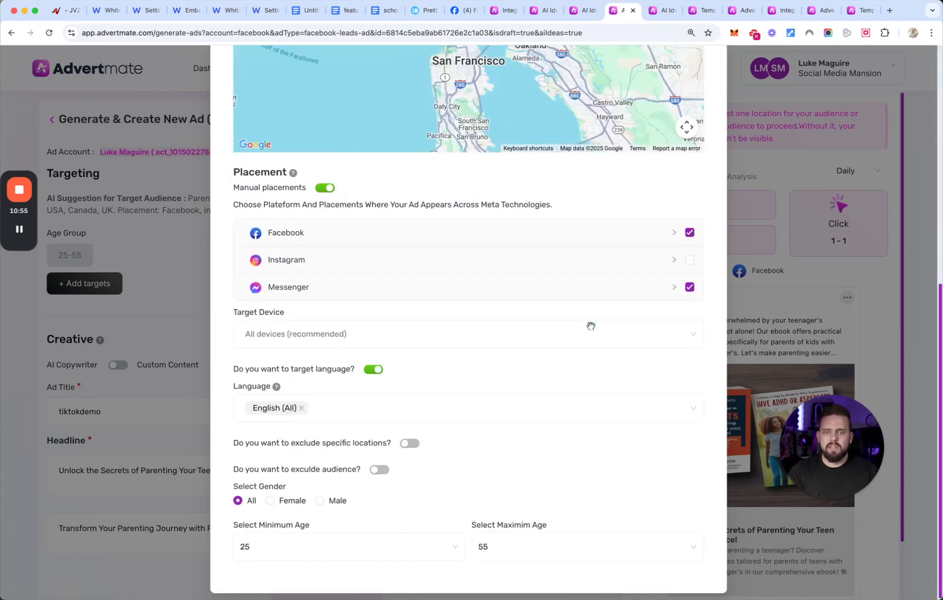
click(691, 261)
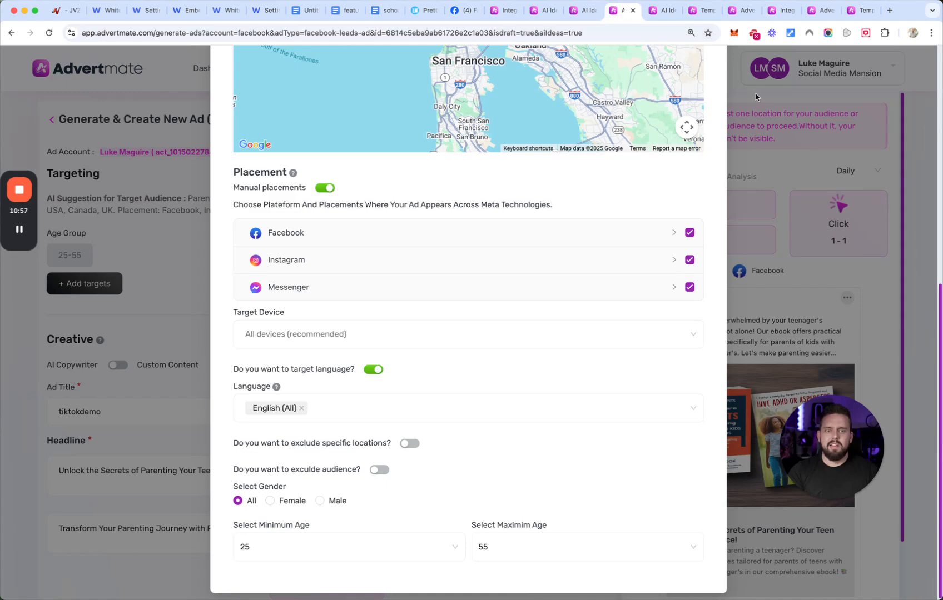
scroll(751, 96, up, 10)
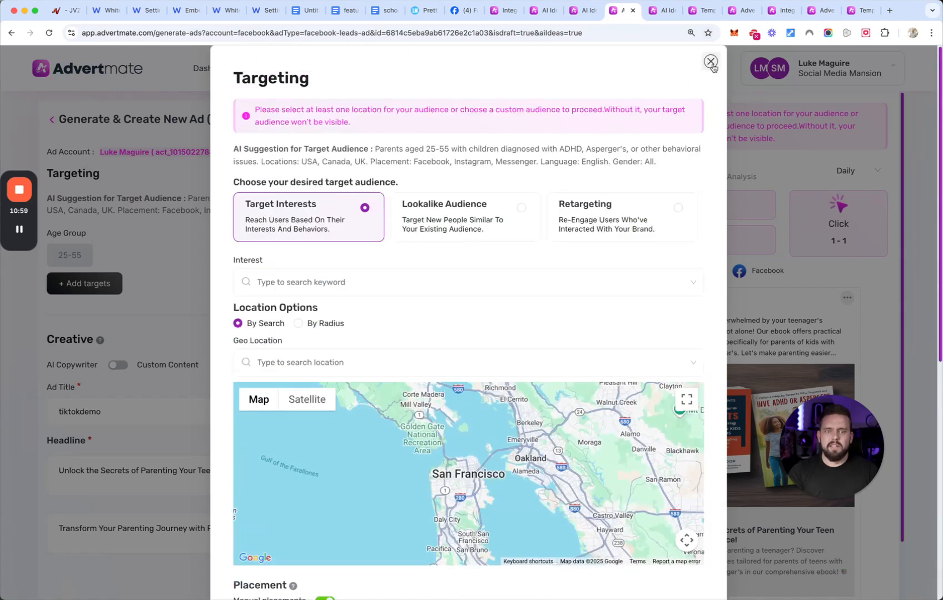
click(710, 61)
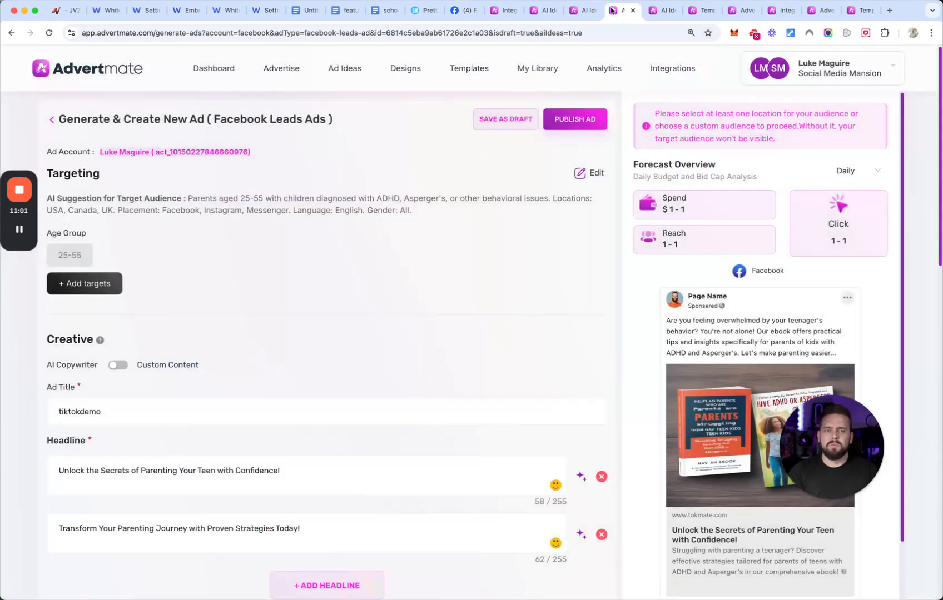
- Switch to the real estate Ad Ideas page, go to the template gallery and browse the Facebook Ad (Square) templates
click(663, 13)
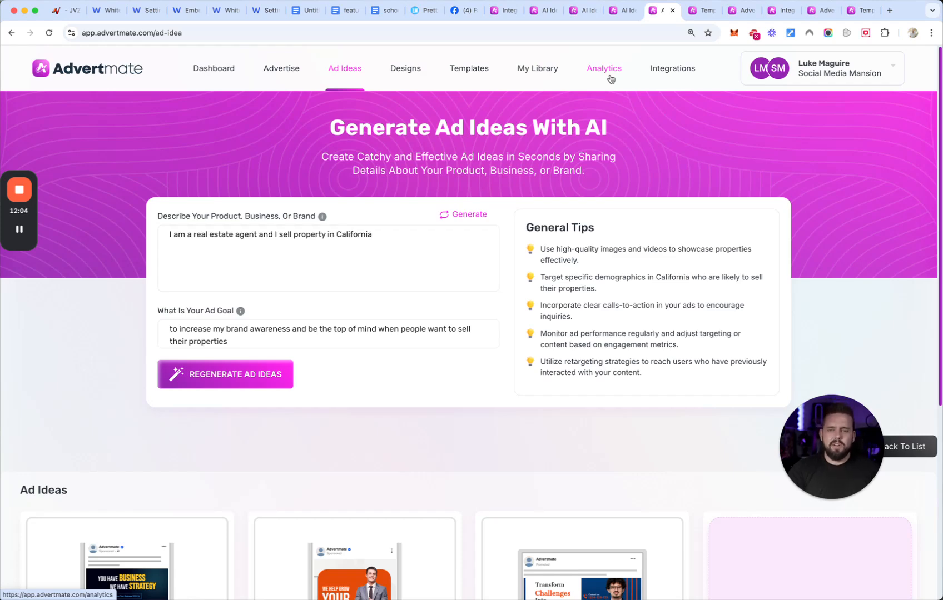
click(475, 72)
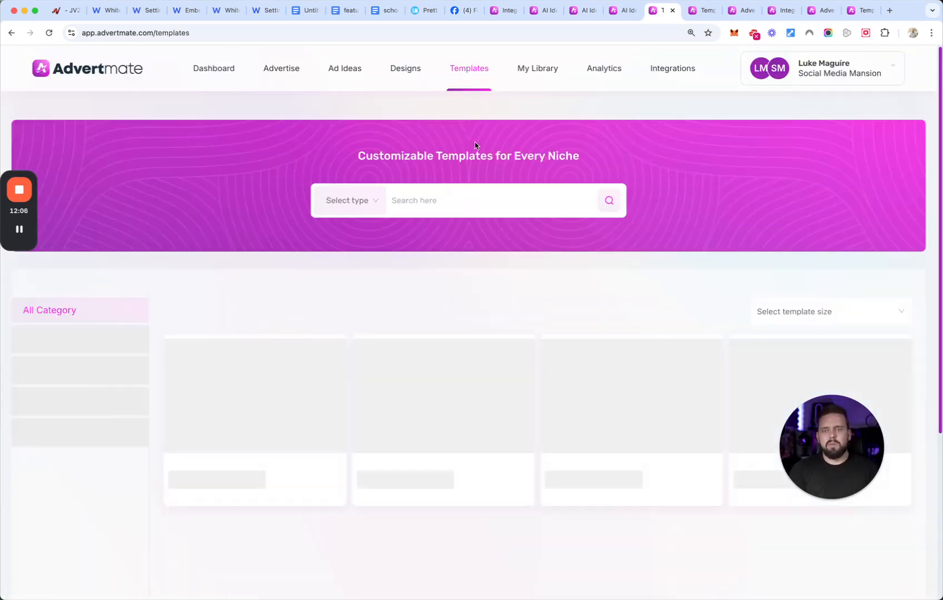
mouse_move(501, 387)
scroll(502, 387, down, 3)
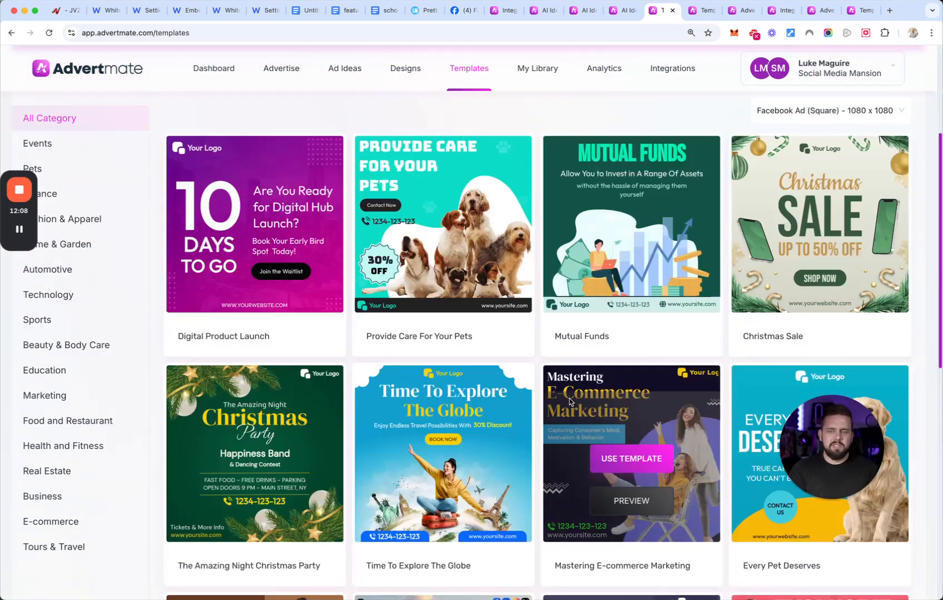
scroll(780, 416, down, 1)
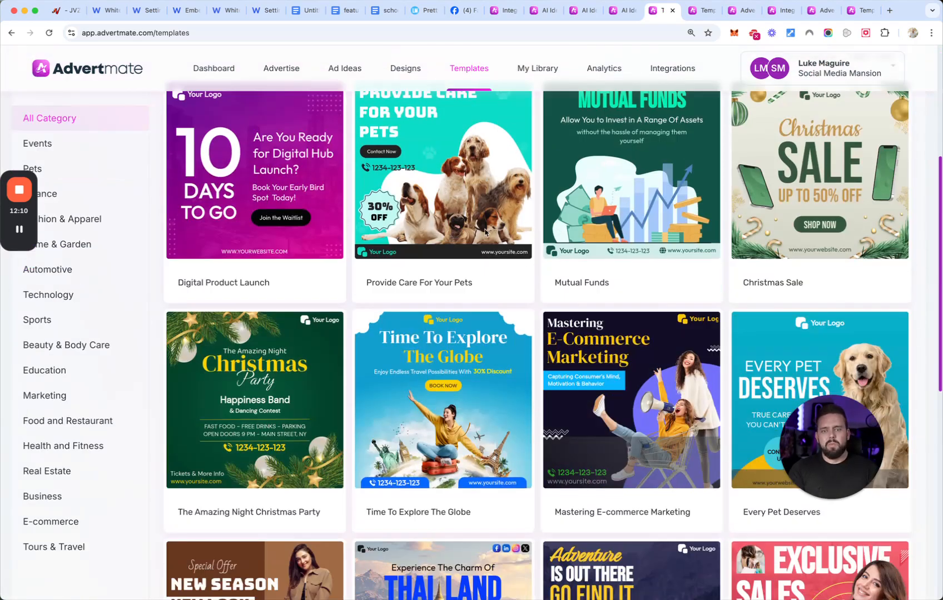
mouse_move(505, 161)
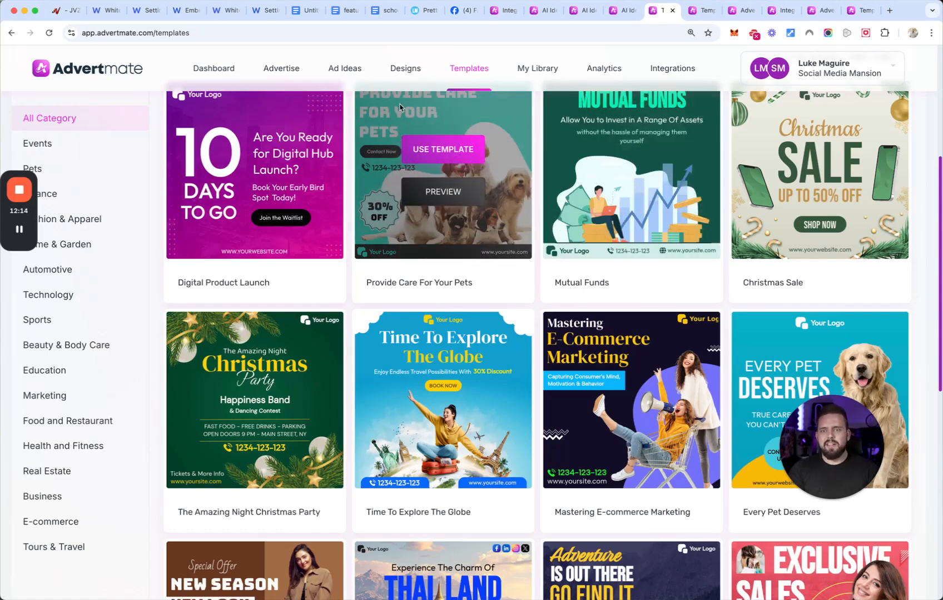
- View the saved designs, and return to Ad Ideas to review the list of generated AI ad ideas
click(405, 69)
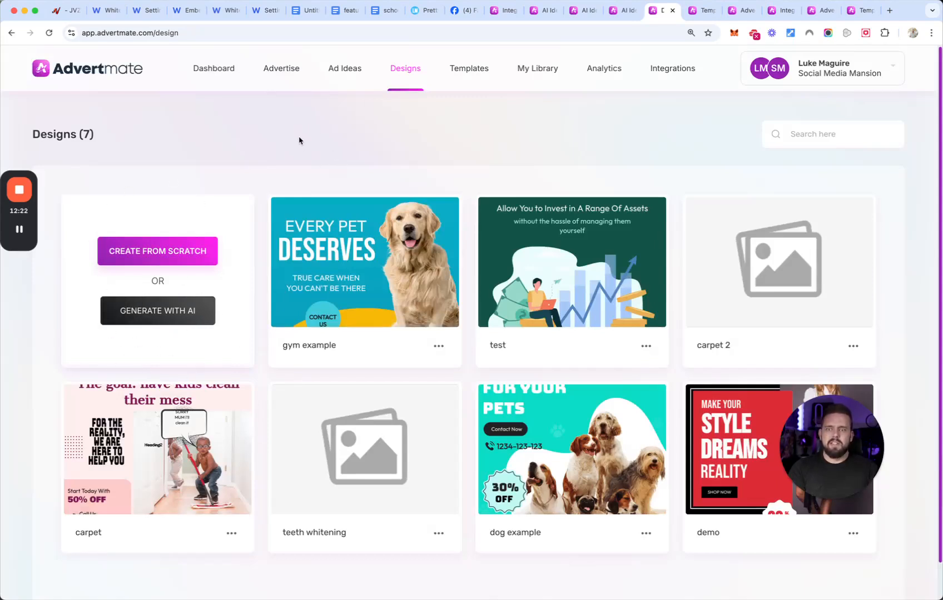
click(348, 68)
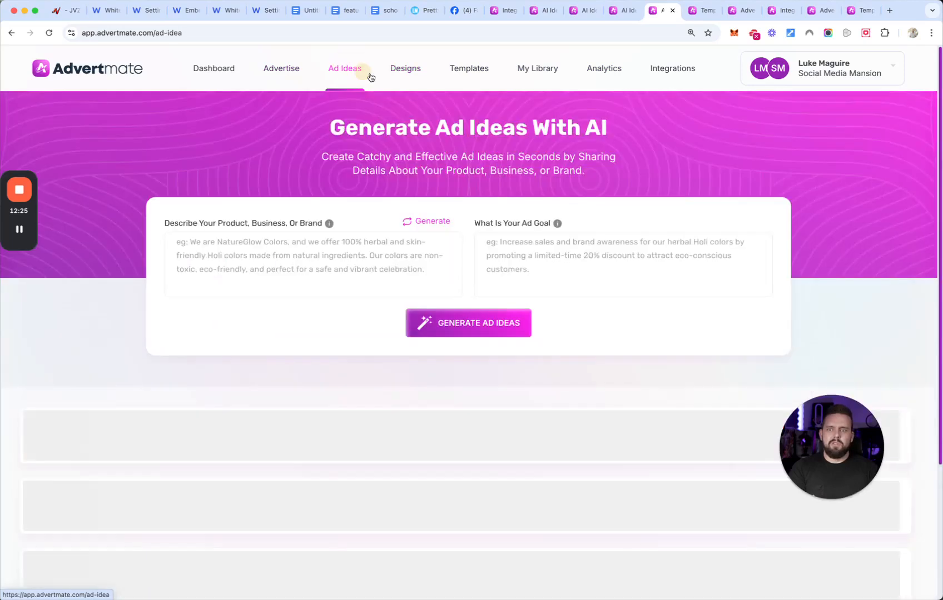
scroll(559, 202, down, 3)
scroll(515, 204, down, 3)
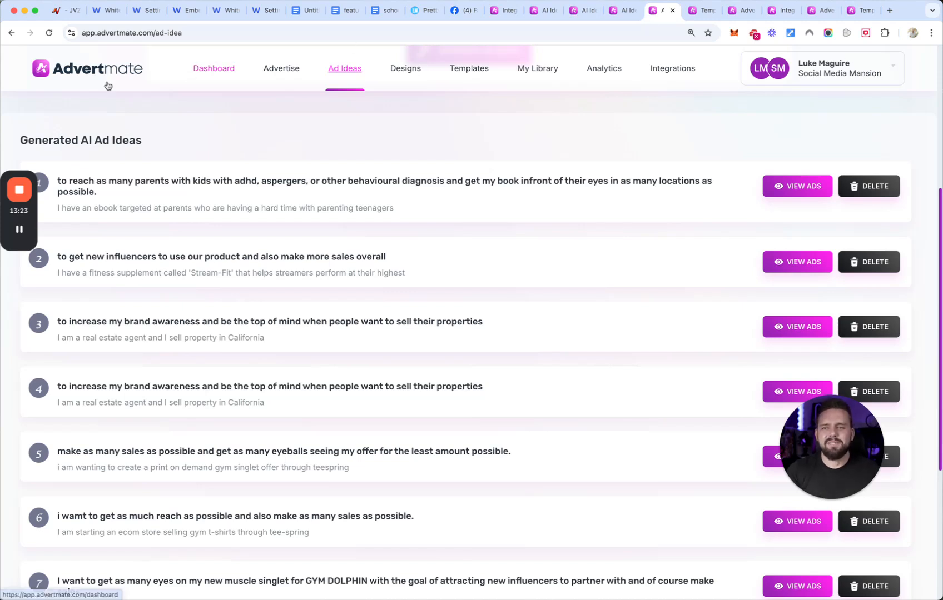
mouse_move(16, 194)
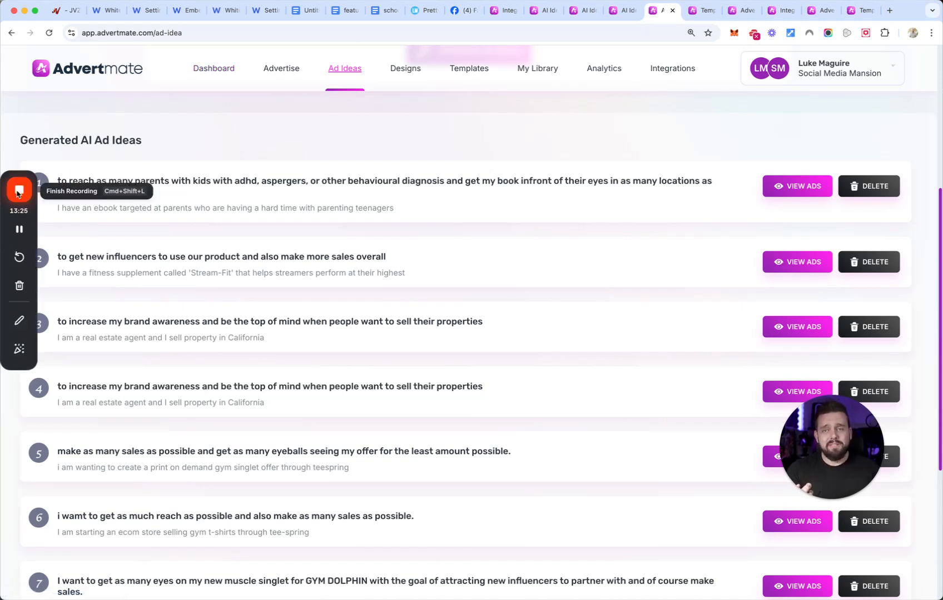